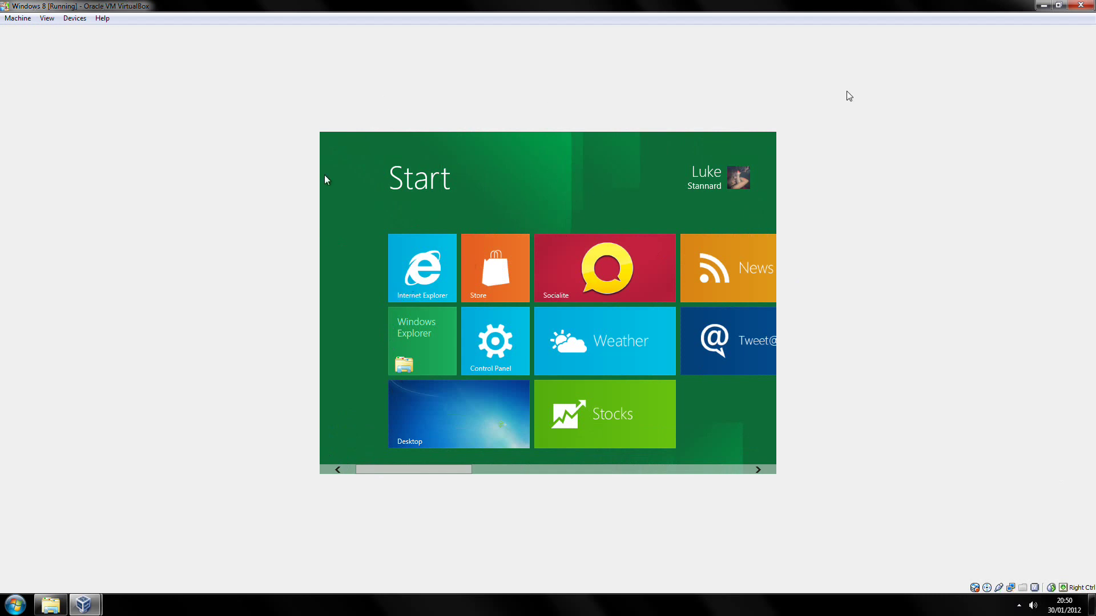
Mount the Guest Additions disc in the Windows 8 guest, run VBoxWindowsAdditions.exe from its desktop and allow it to make changes
click(74, 17)
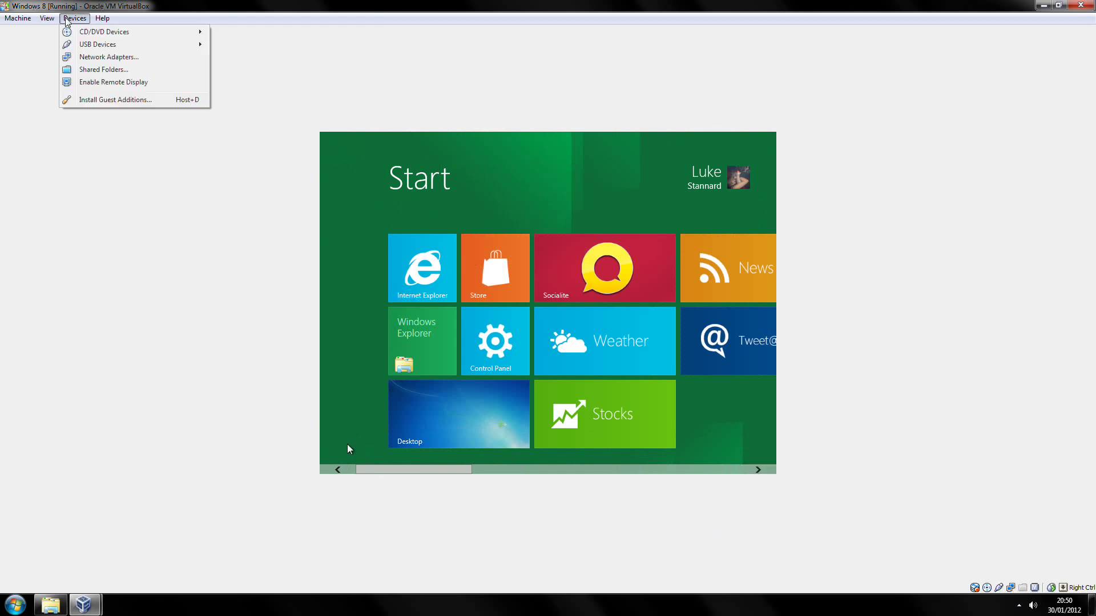
click(137, 101)
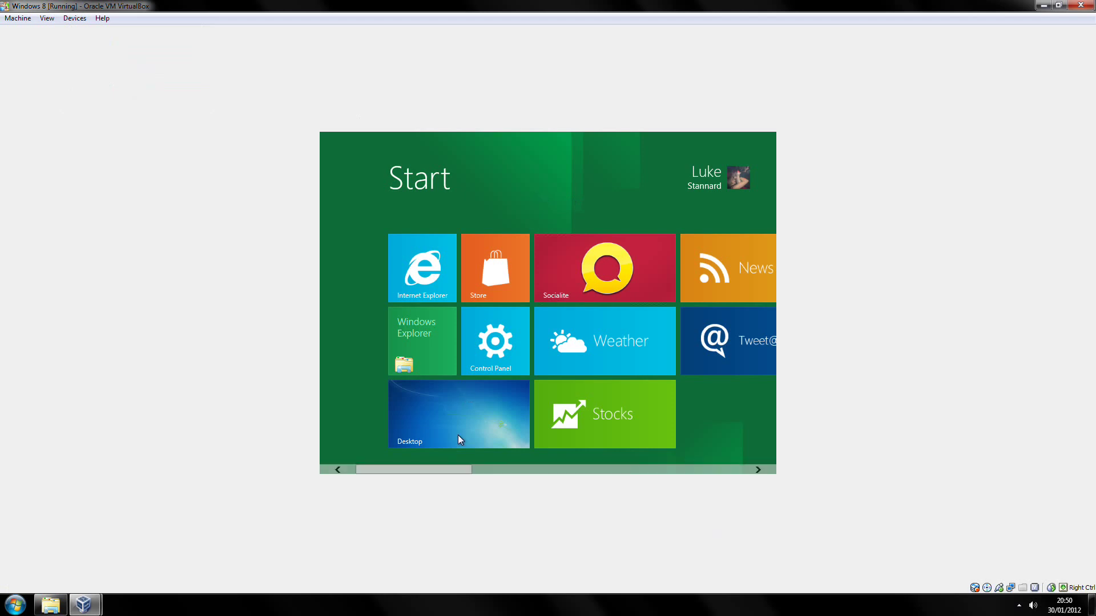
click(422, 419)
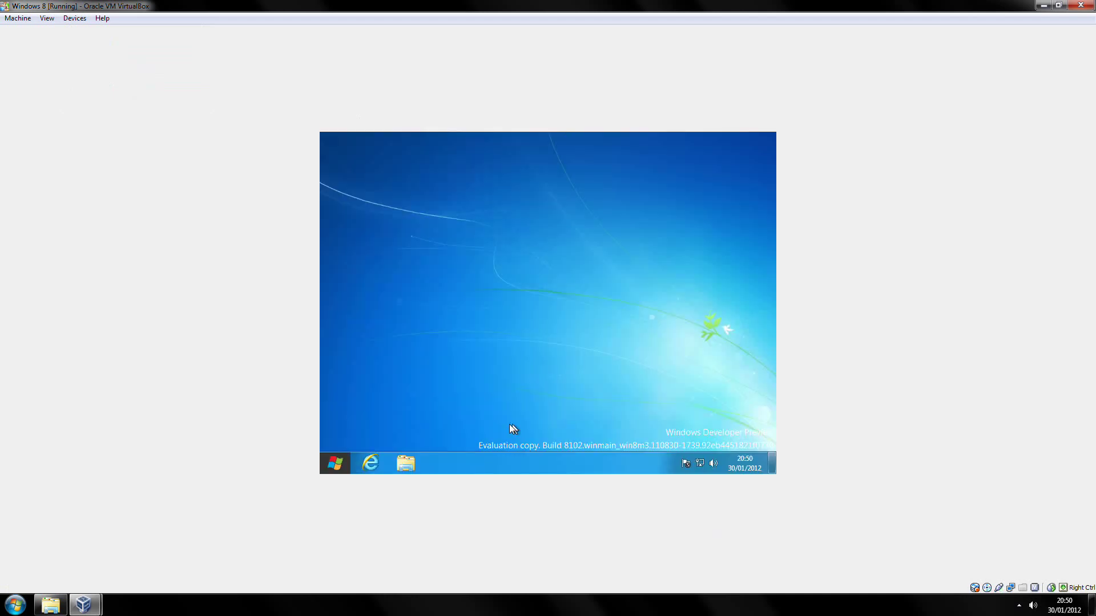
click(75, 22)
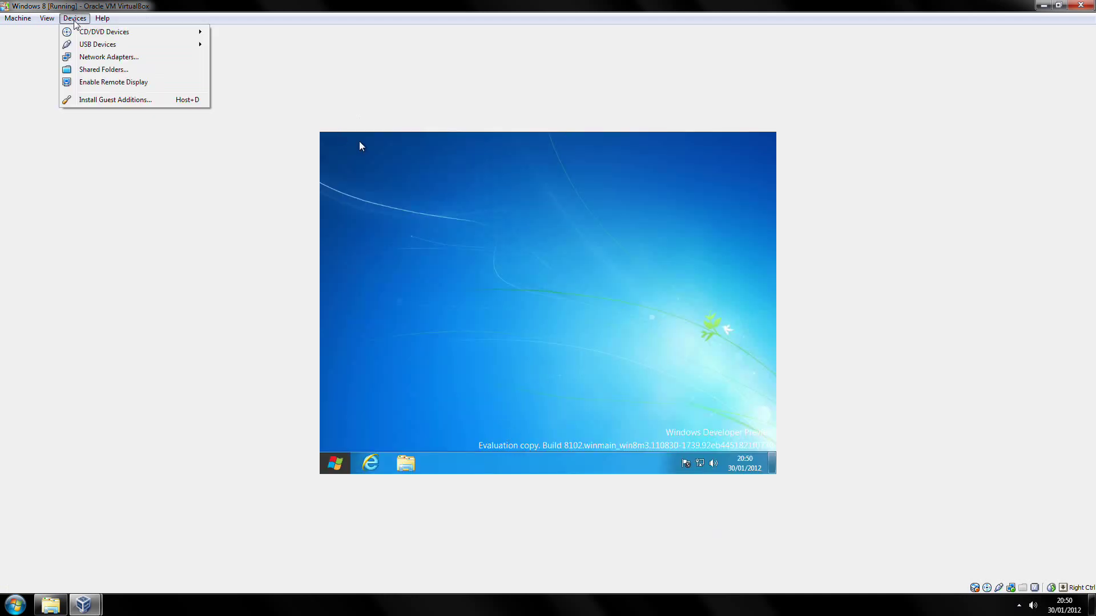
click(114, 100)
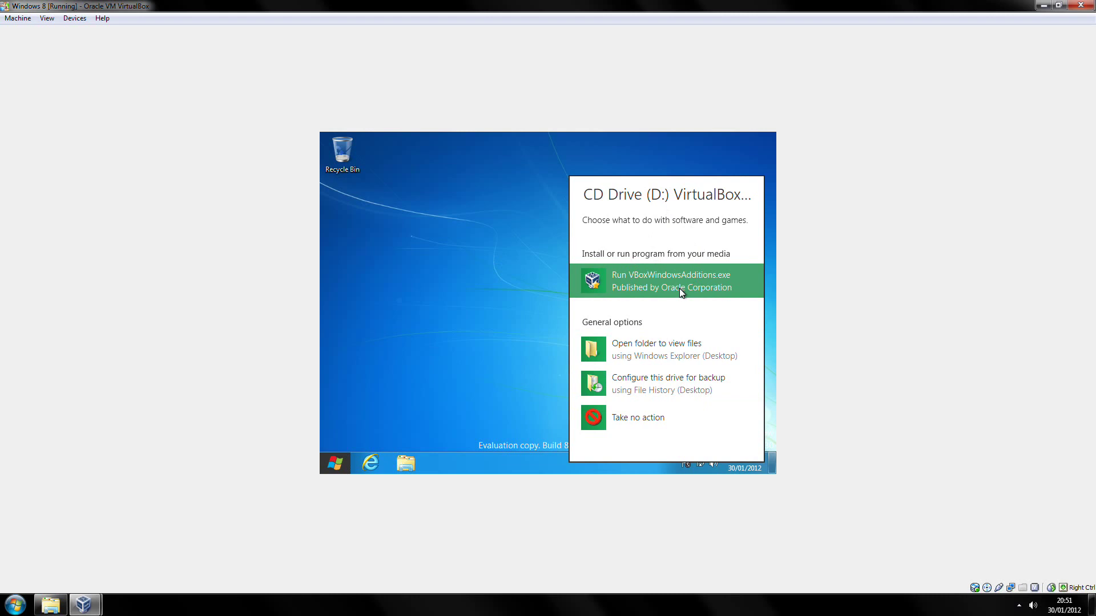
click(630, 279)
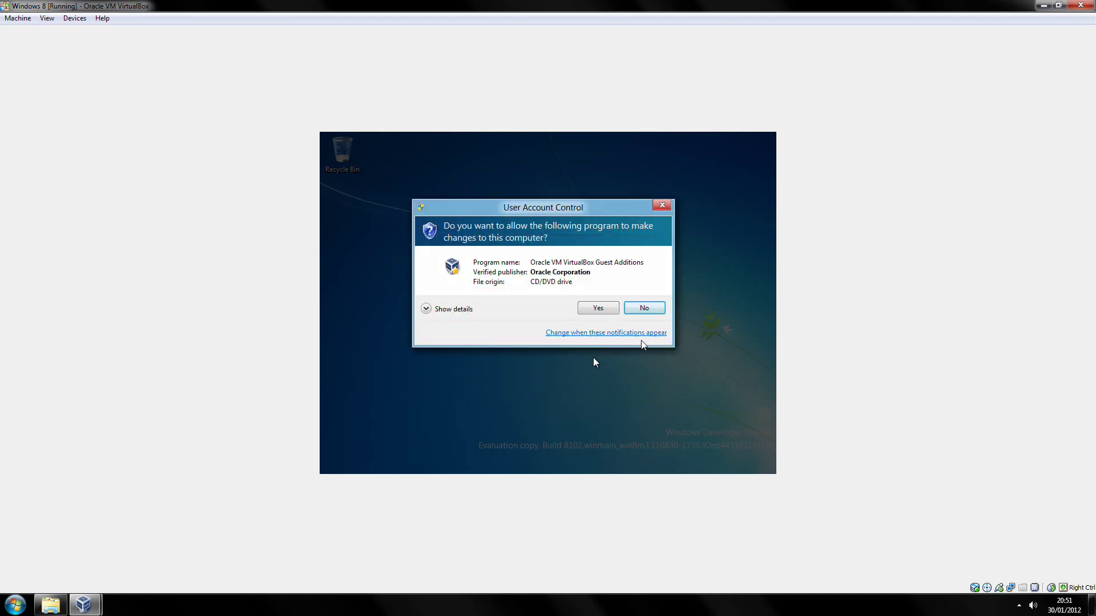
click(614, 309)
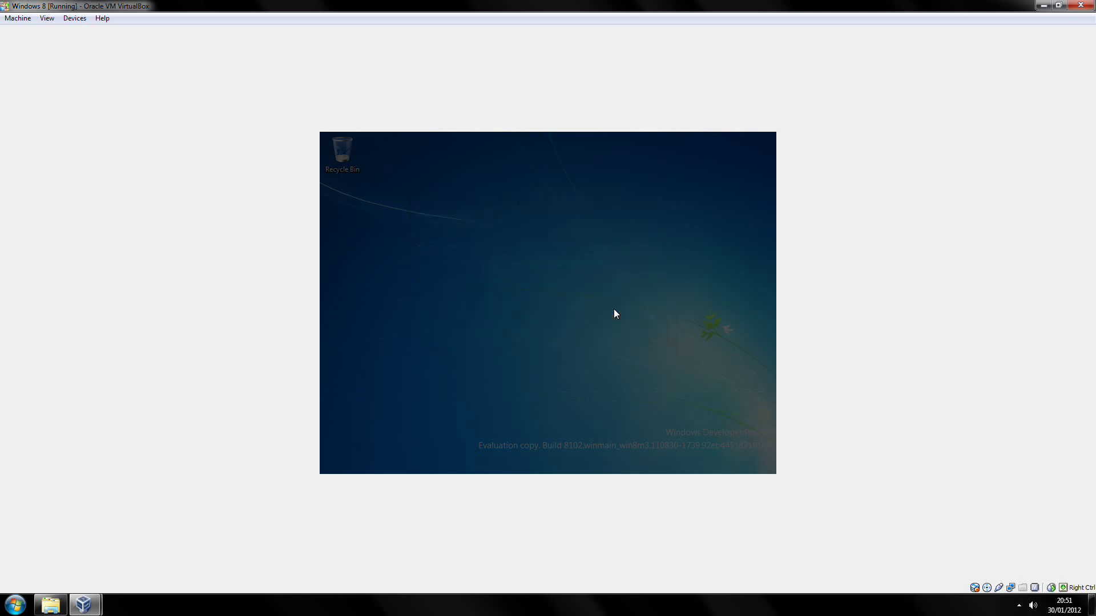
Check the host computer's CPU and memory usage in Task Manager and dismiss the Norton performance alert
right_click(759, 599)
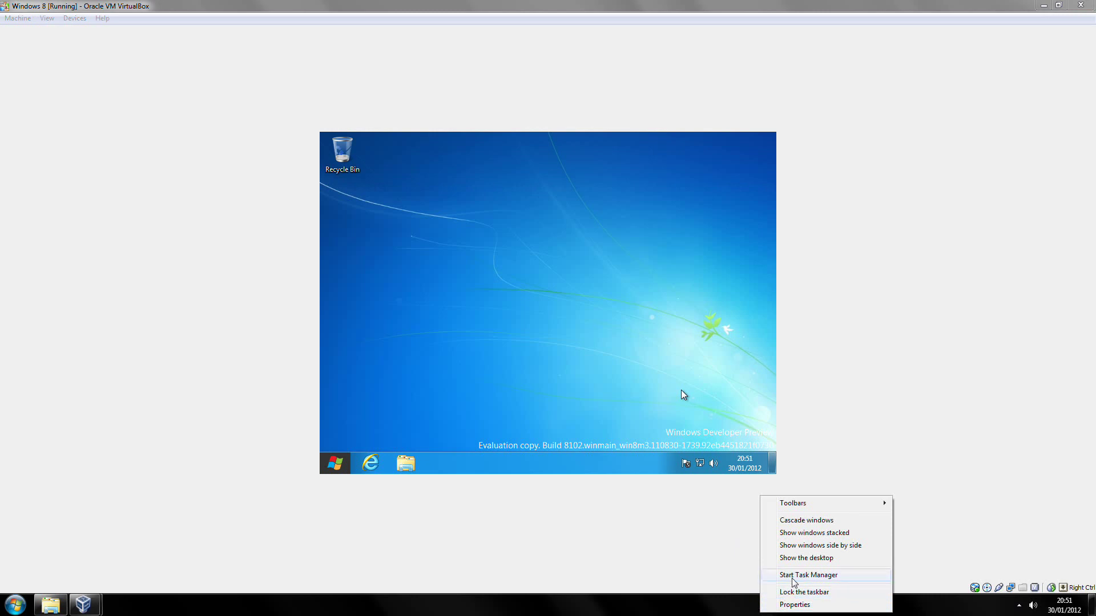
click(792, 579)
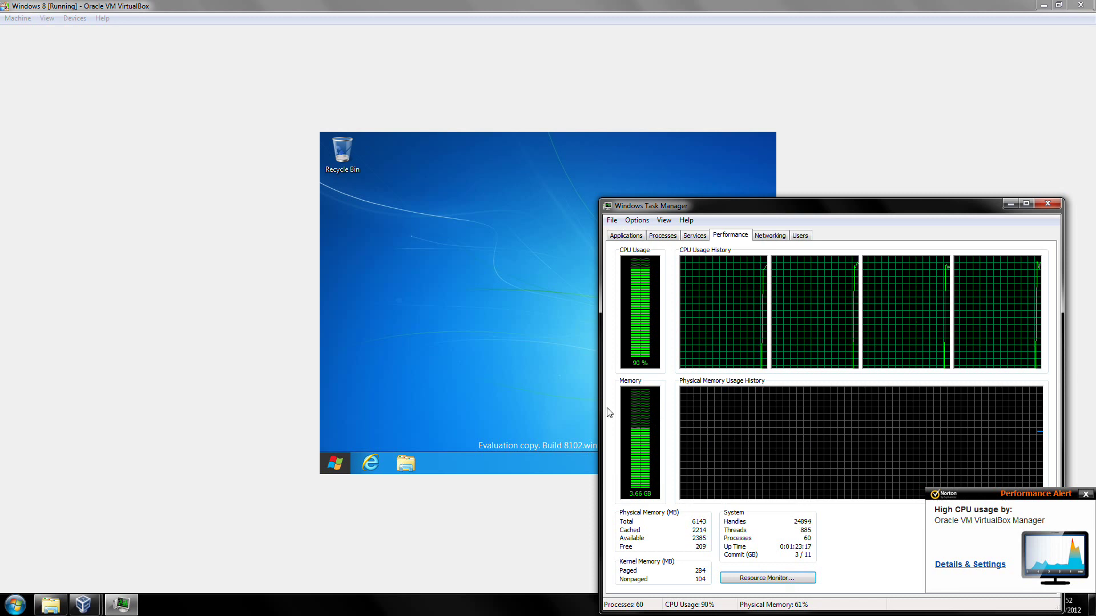
click(540, 299)
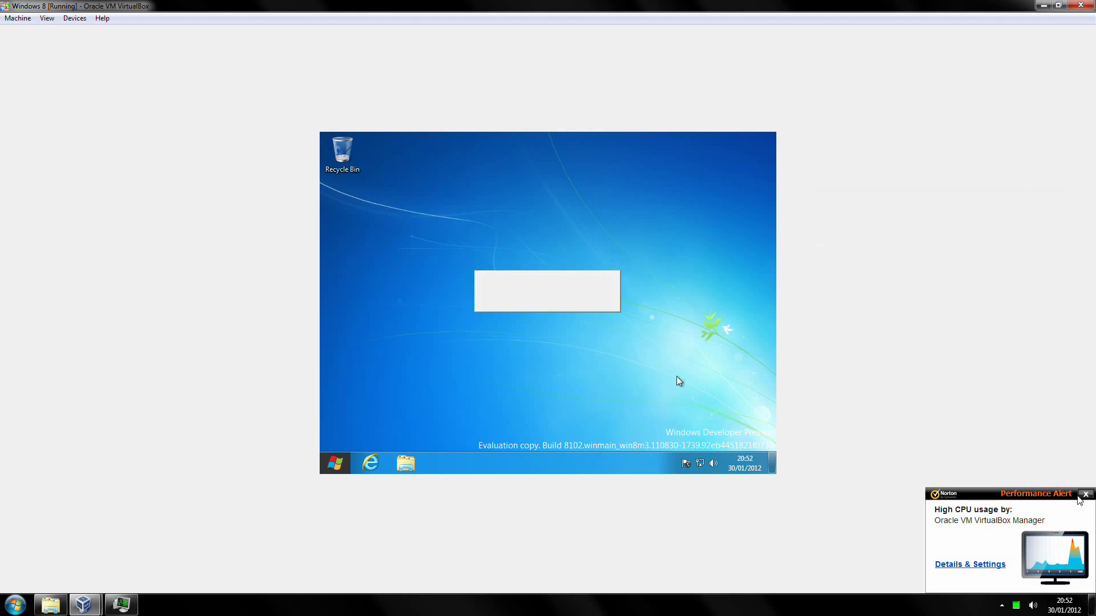
click(1086, 495)
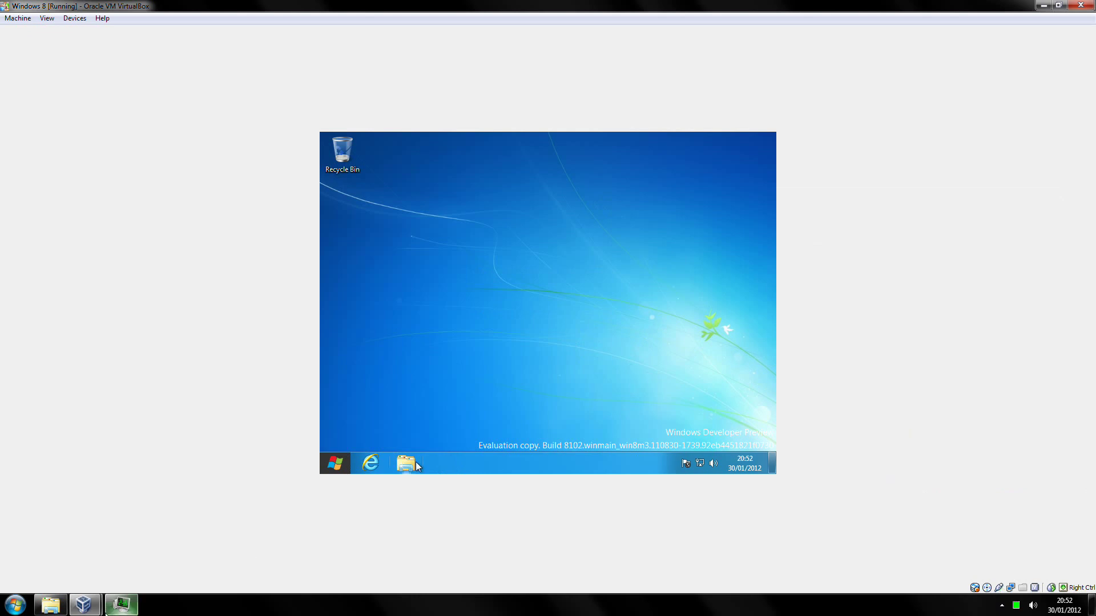
click(121, 604)
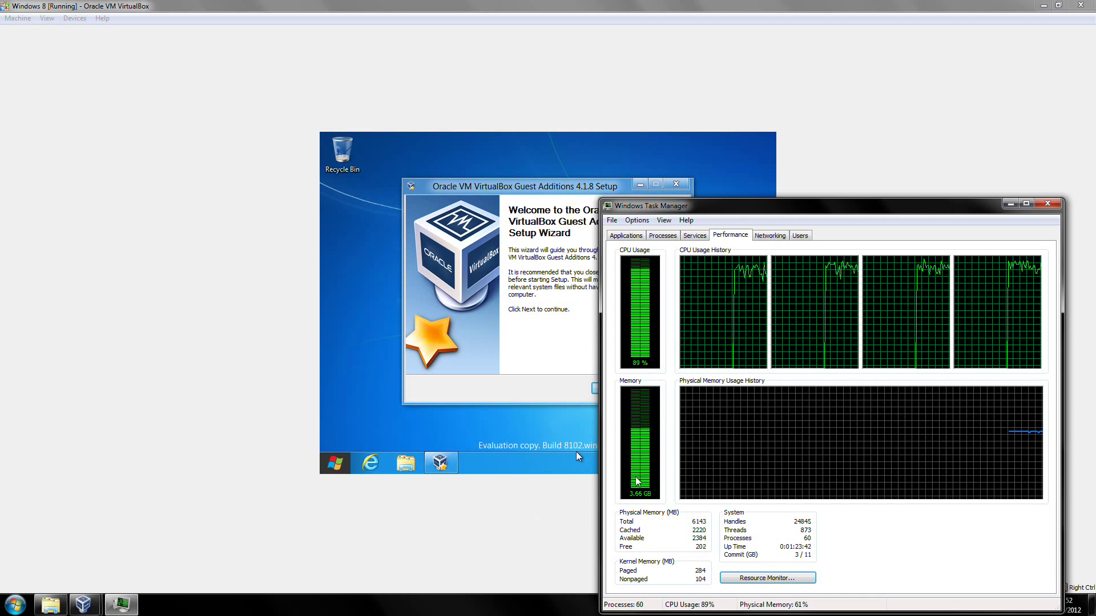
click(523, 337)
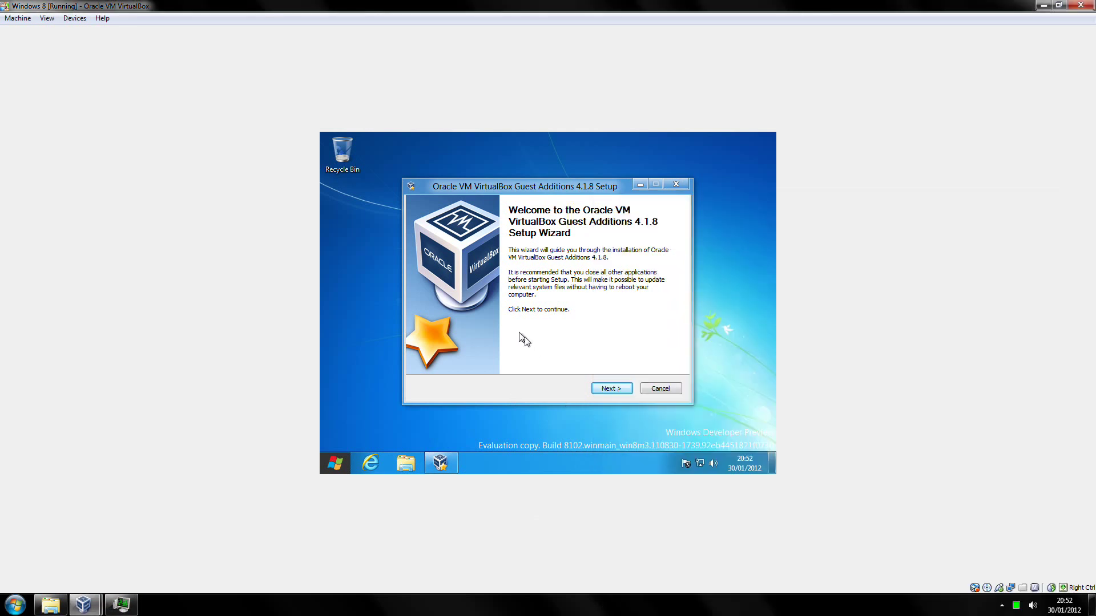
Install VirtualBox Guest Additions 4.1.8 with the default install location and components
click(611, 389)
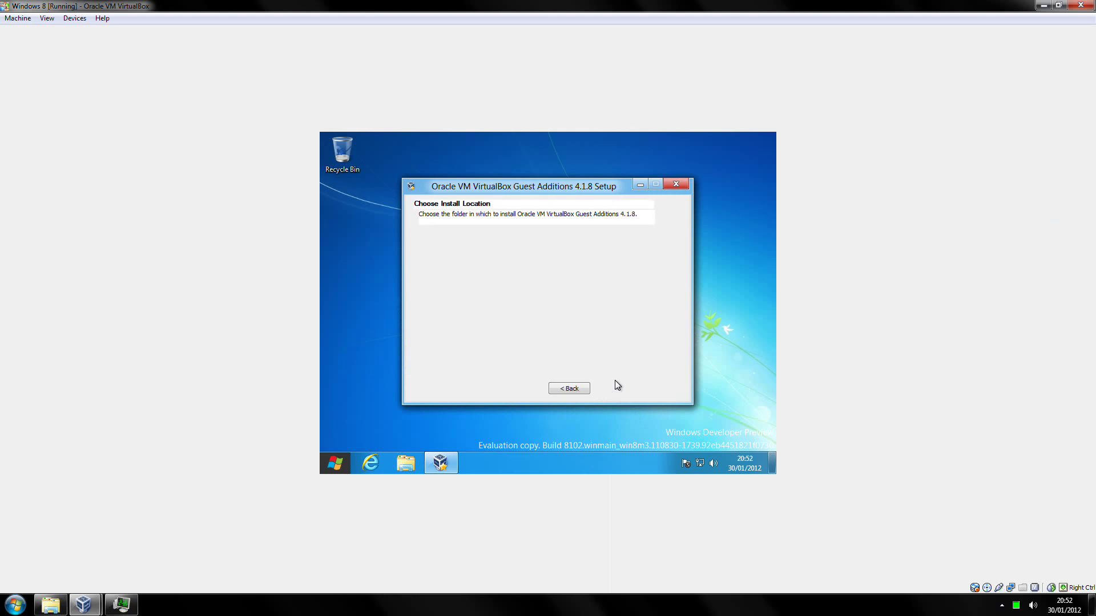
click(613, 388)
click(614, 389)
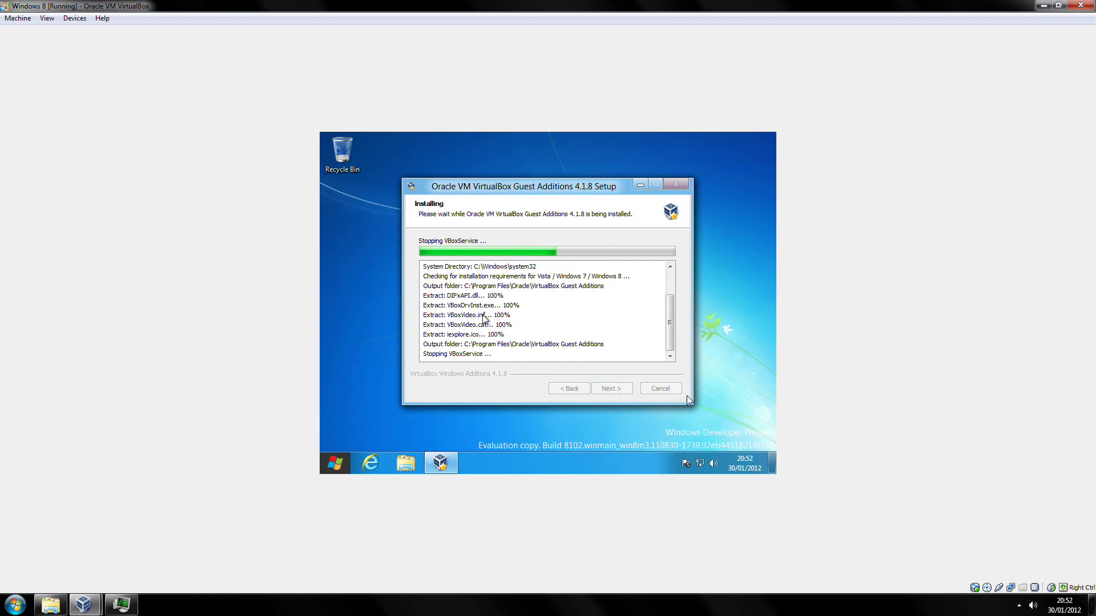
click(1019, 605)
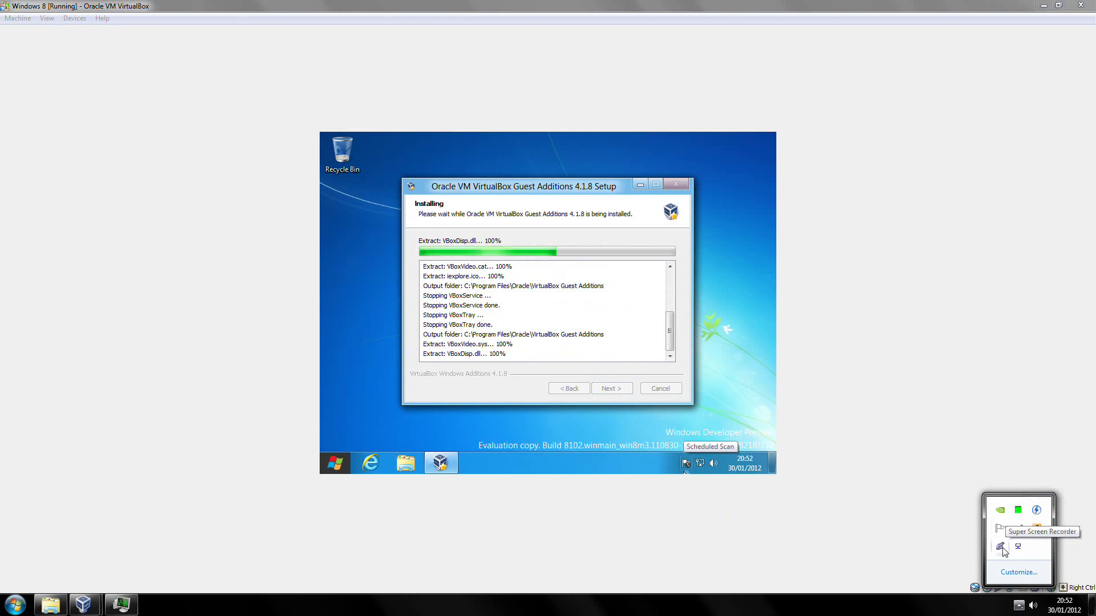
right_click(1019, 548)
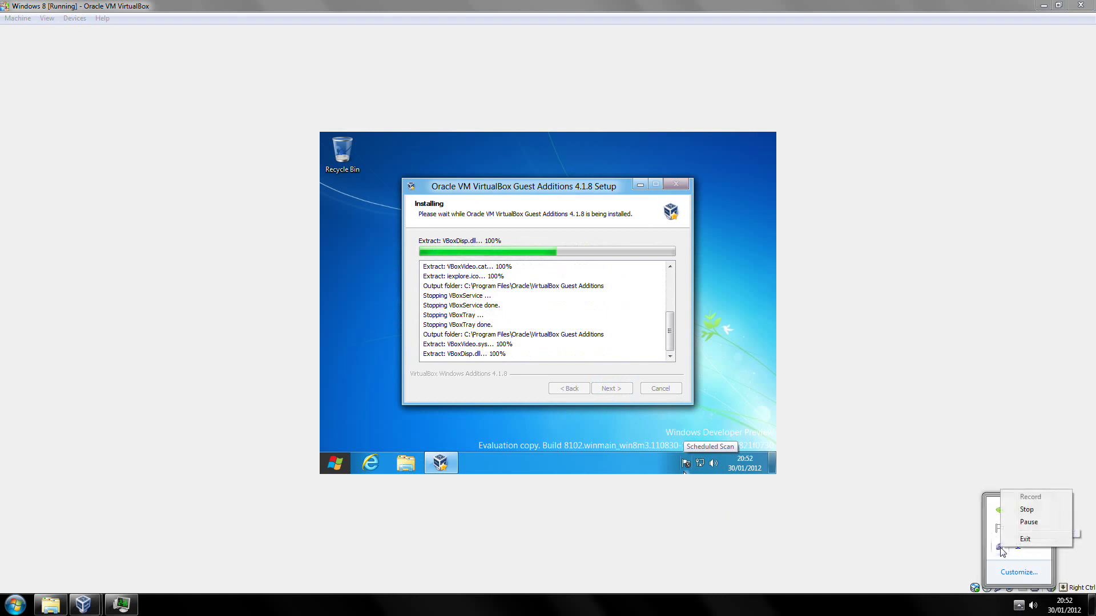
click(1029, 522)
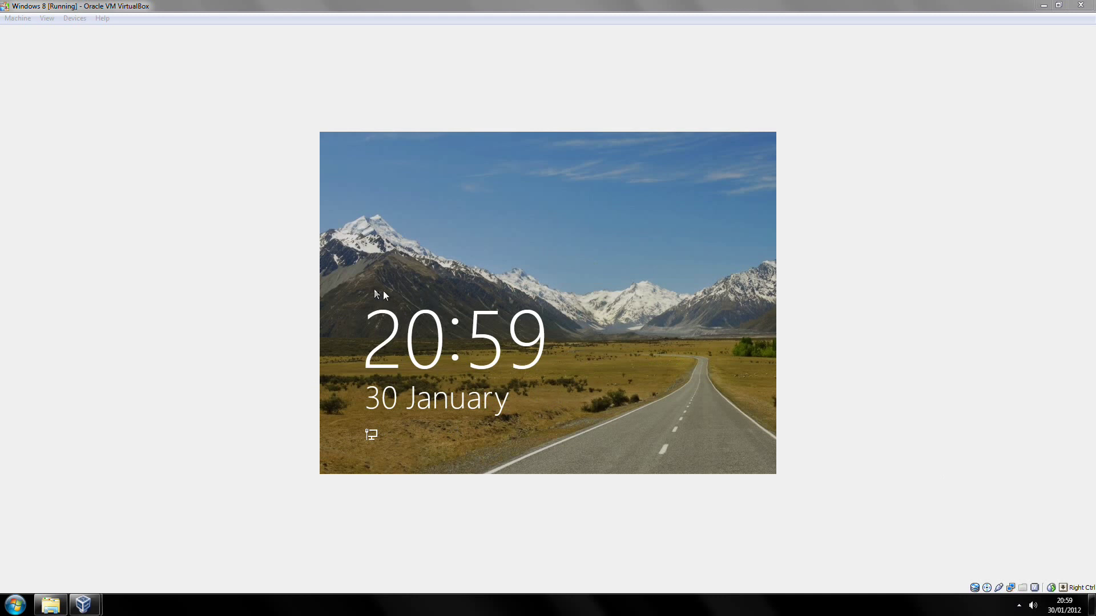
Dismiss the Windows 8 lock screen and sign in by entering the account password
click(556, 281)
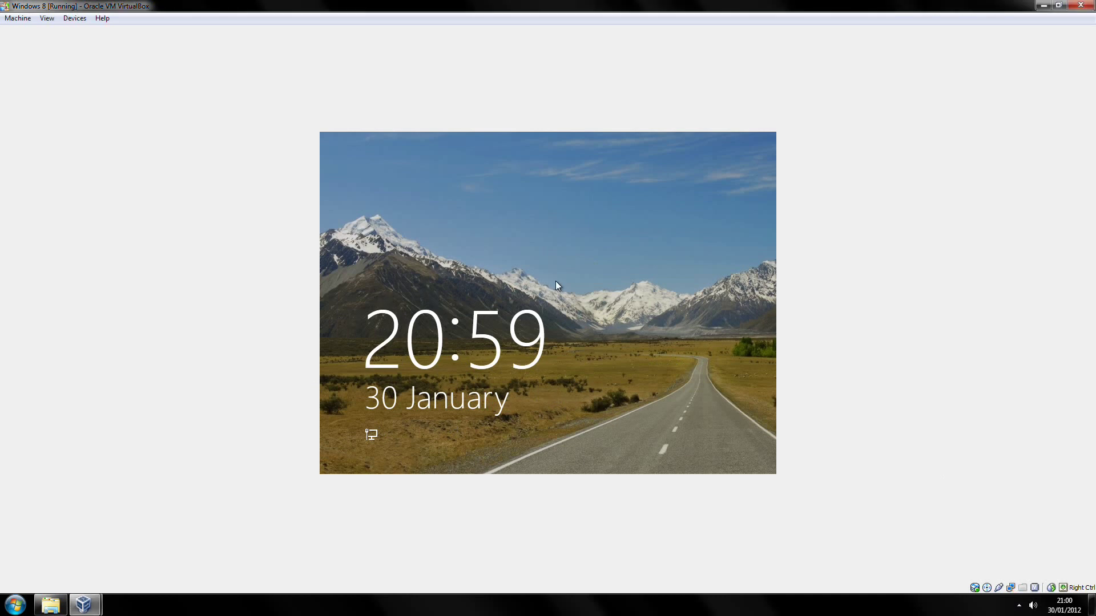
click(491, 295)
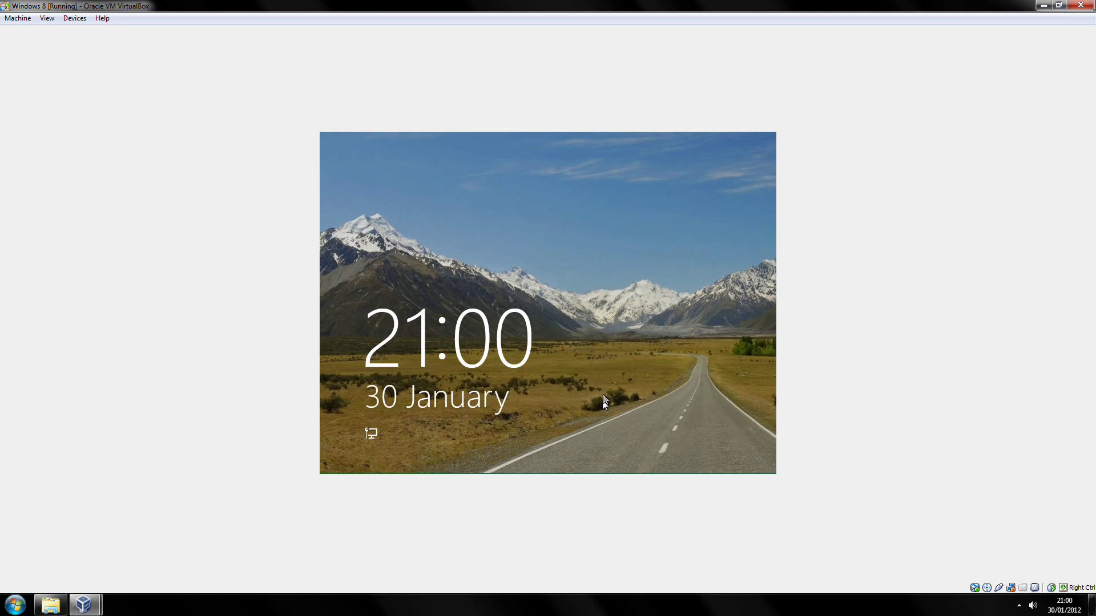
drag(598, 433, 605, 386)
drag(600, 450, 612, 245)
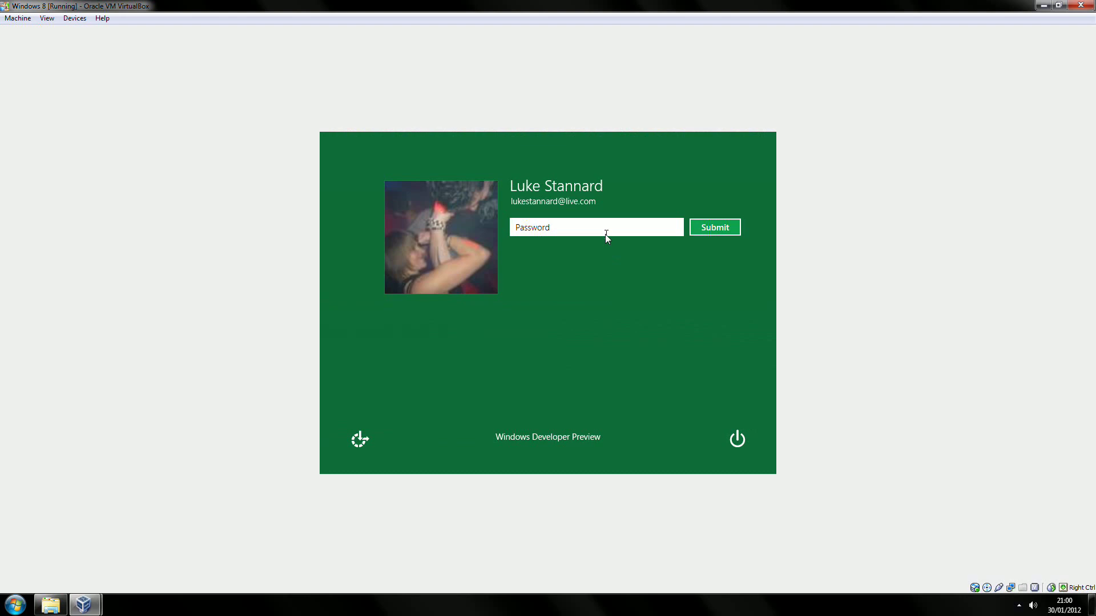
text(***********)
click(706, 227)
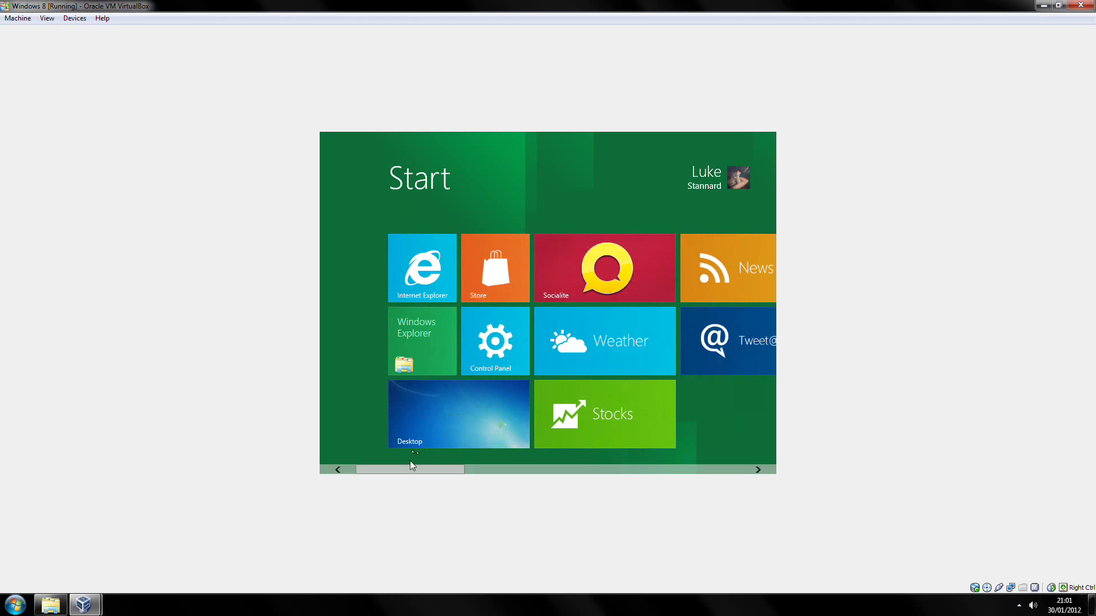
Switch the Windows 8 virtual machine to fullscreen mode and confirm the switch
drag(408, 469, 556, 479)
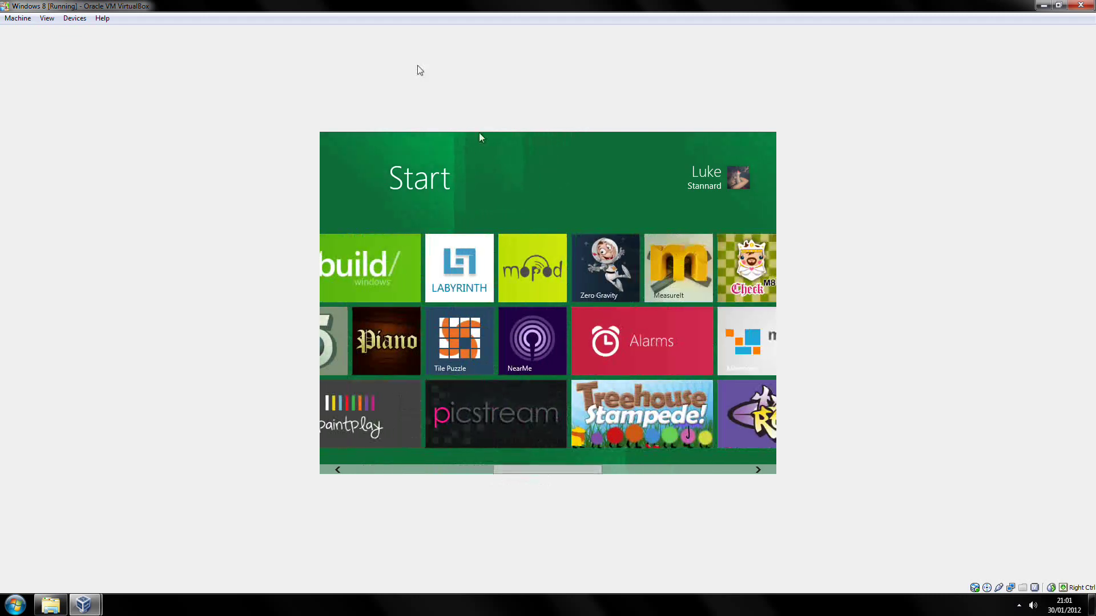
click(75, 19)
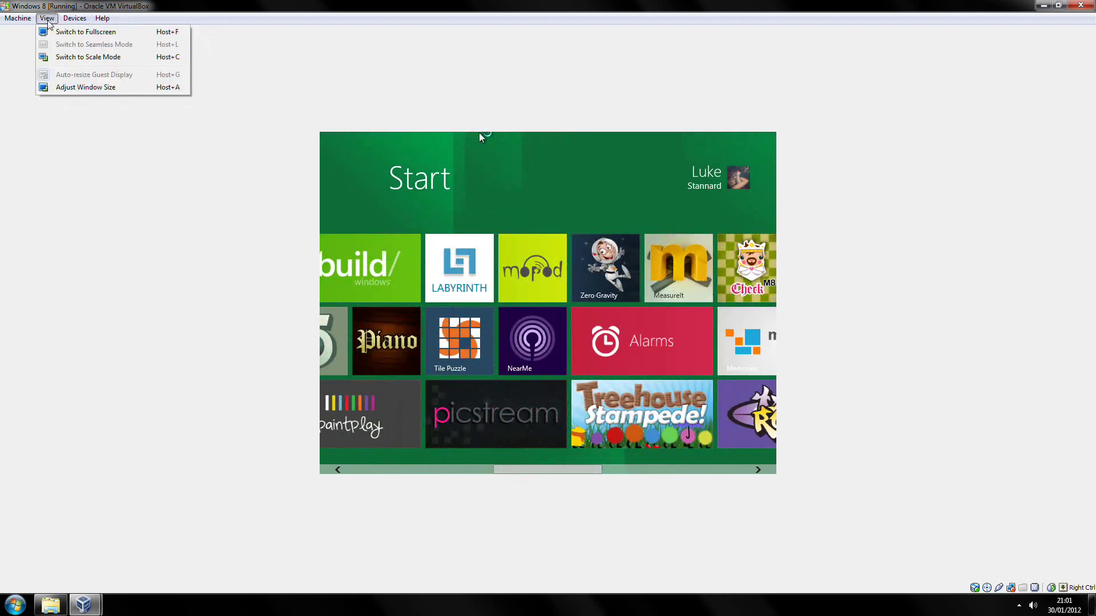
click(52, 32)
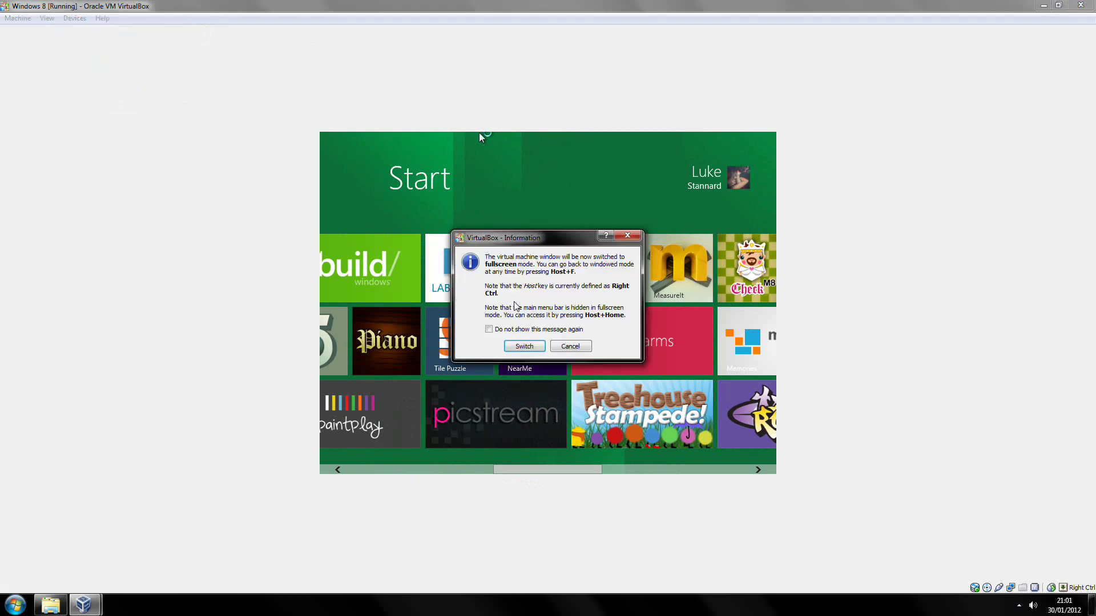
click(524, 346)
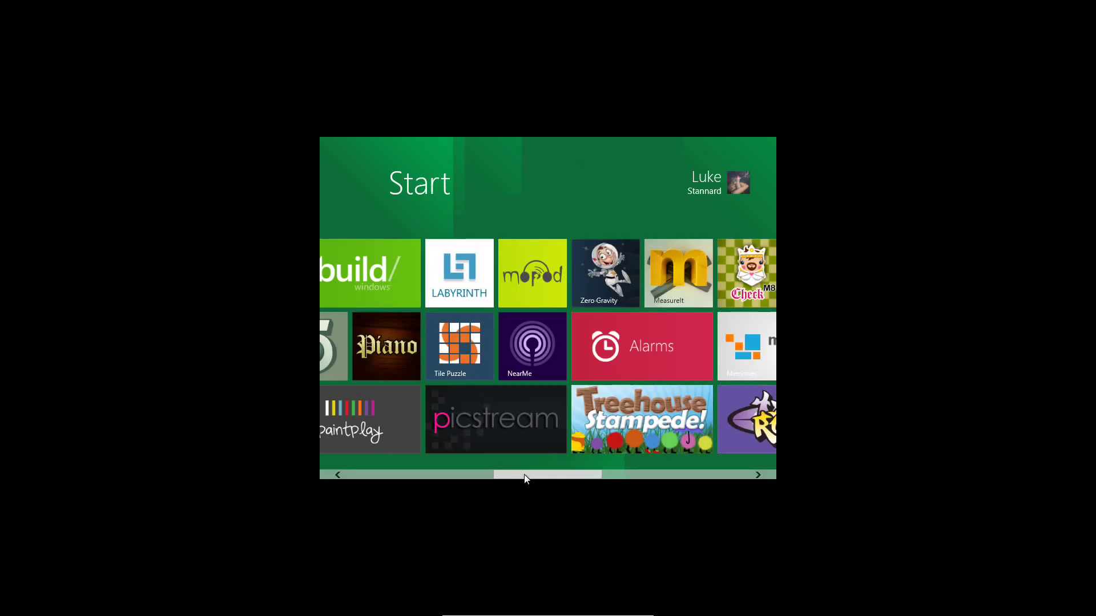
Set the Windows 8 guest's screen resolution to 1280 × 1024 from its desktop and keep the changed display settings
scroll(331, 468, up, 5)
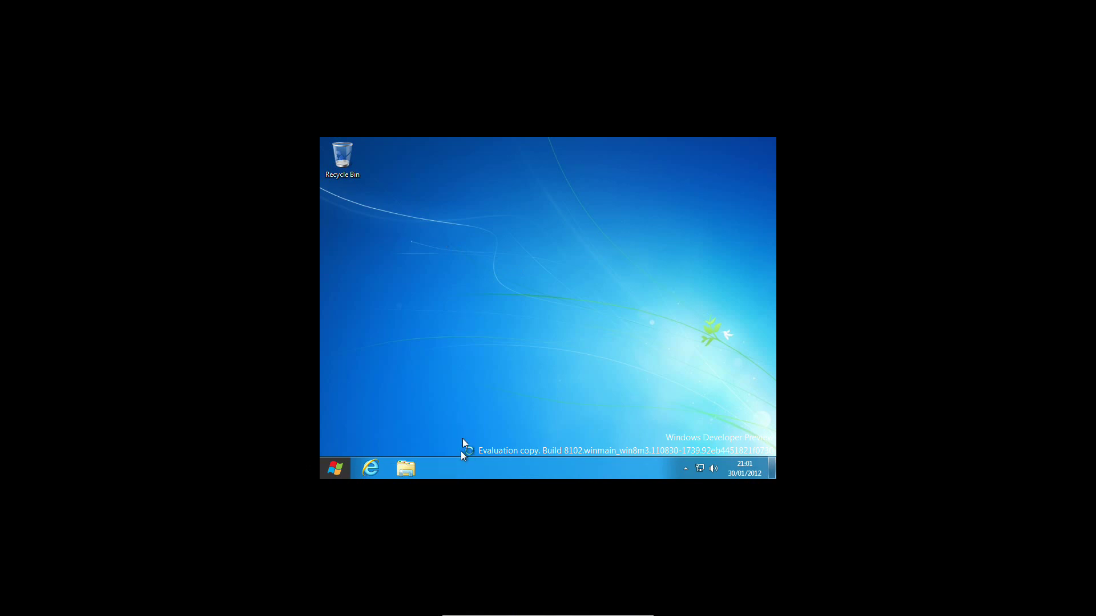
right_click(488, 360)
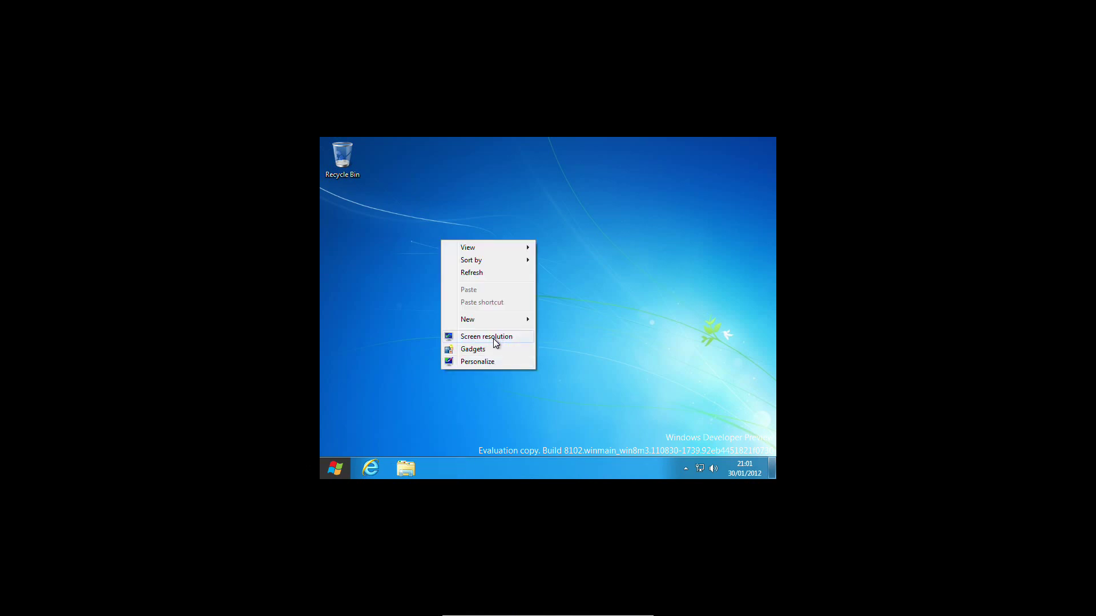
click(495, 338)
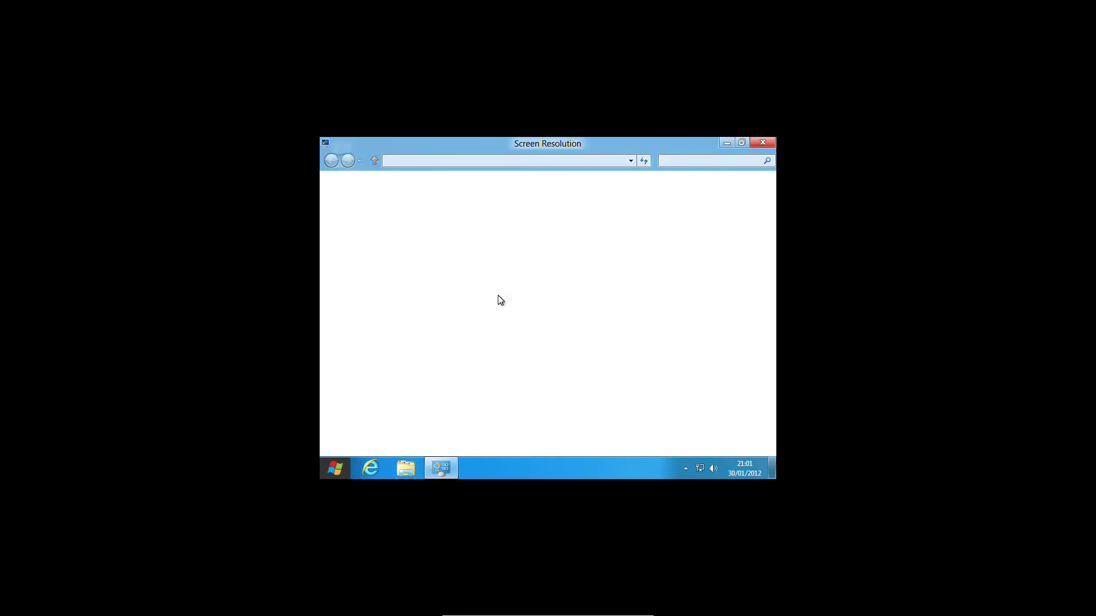
click(479, 300)
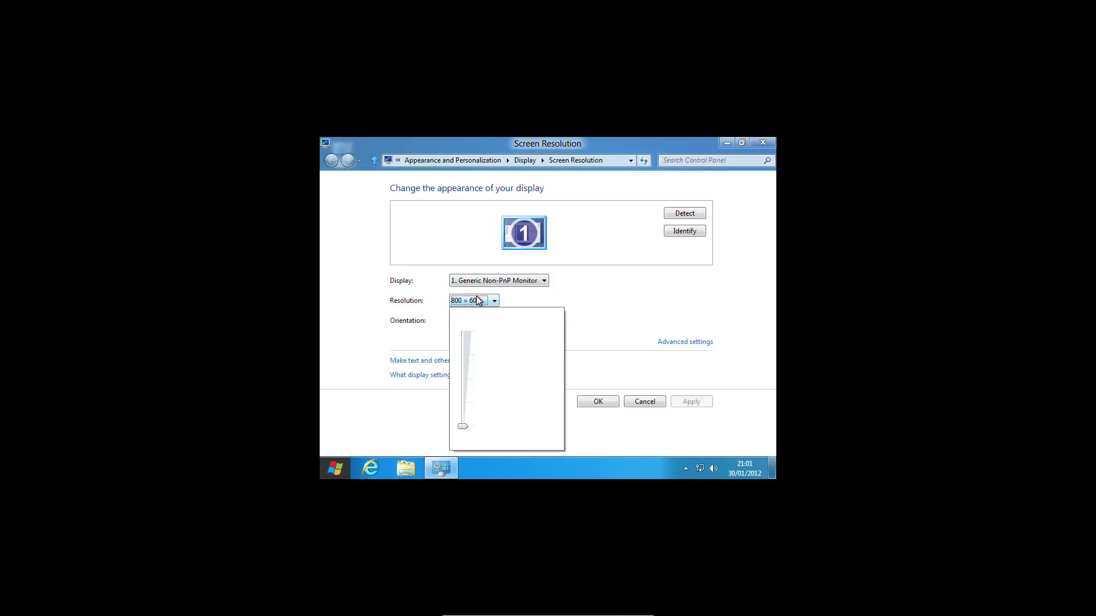
click(469, 338)
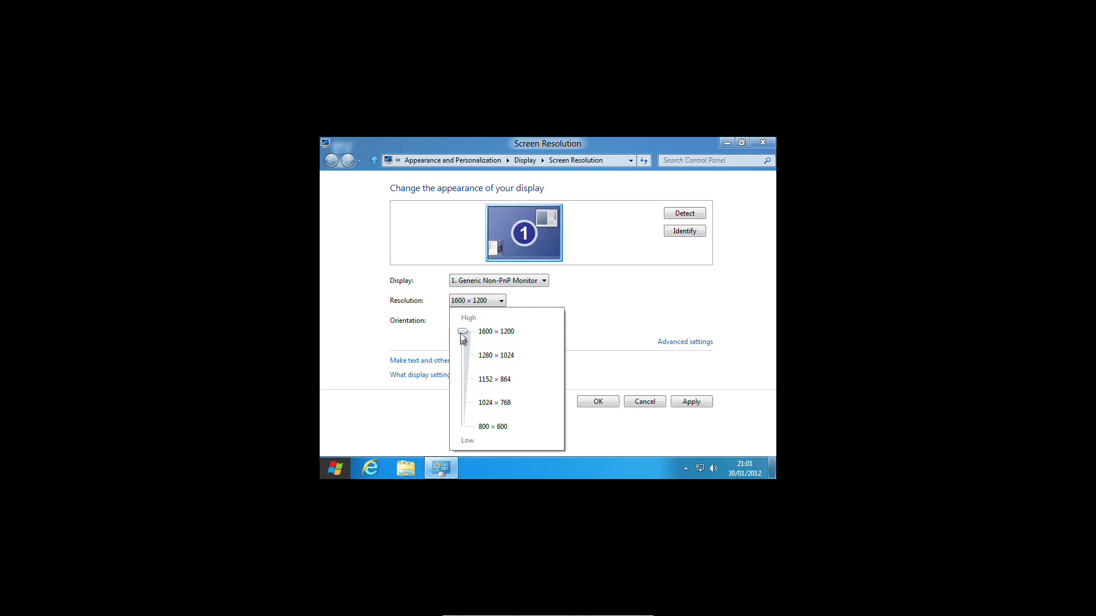
drag(463, 338, 462, 353)
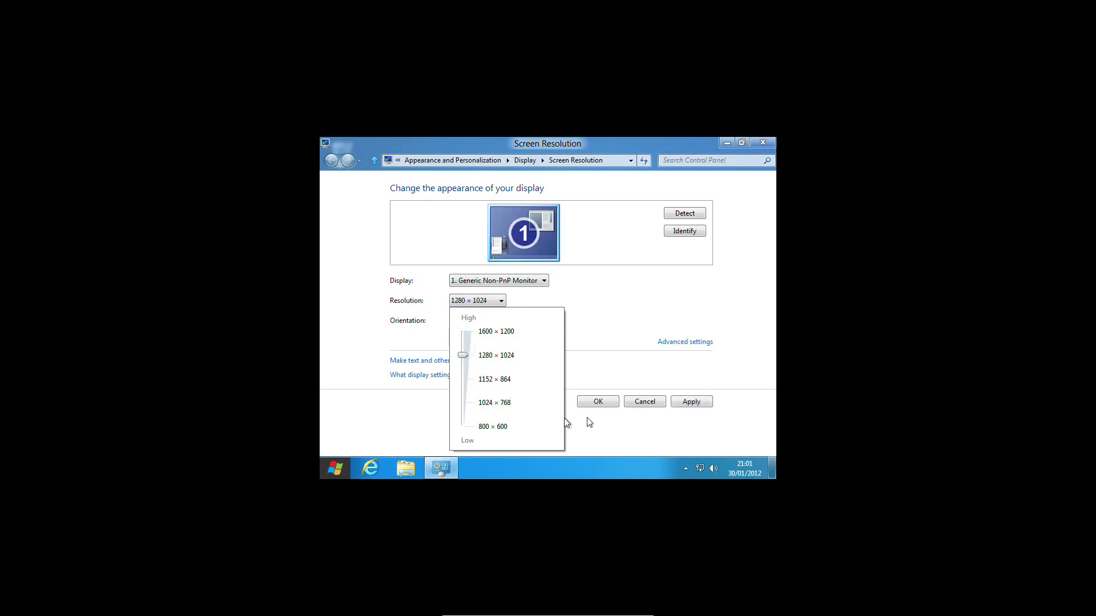
click(697, 404)
click(691, 402)
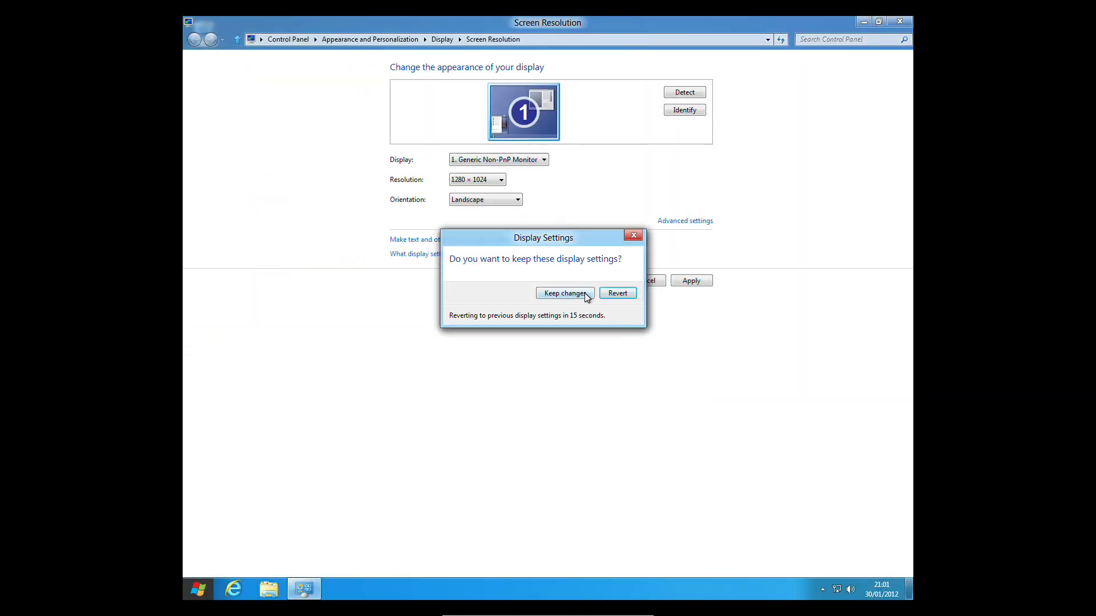
click(582, 294)
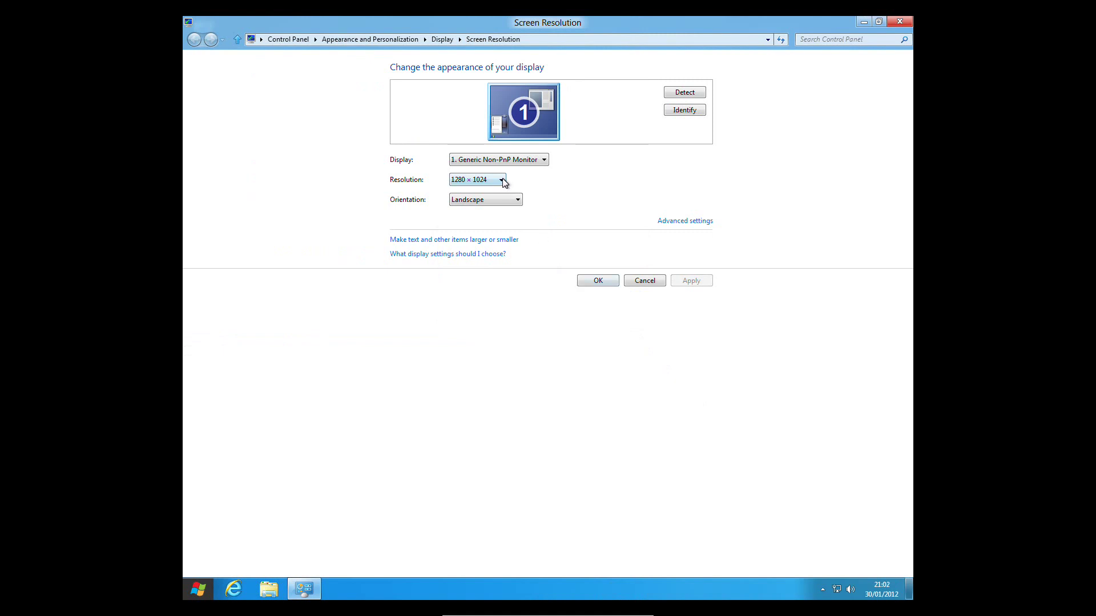
Review the available screen resolutions and close the display settings, keeping 1280 × 1024
click(503, 181)
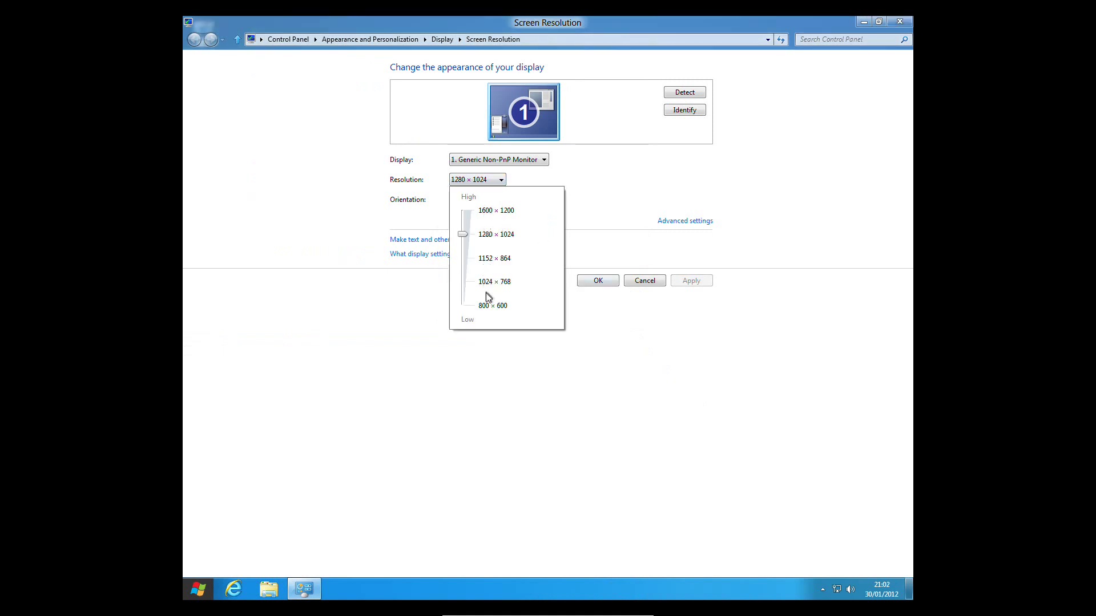
click(601, 349)
click(597, 286)
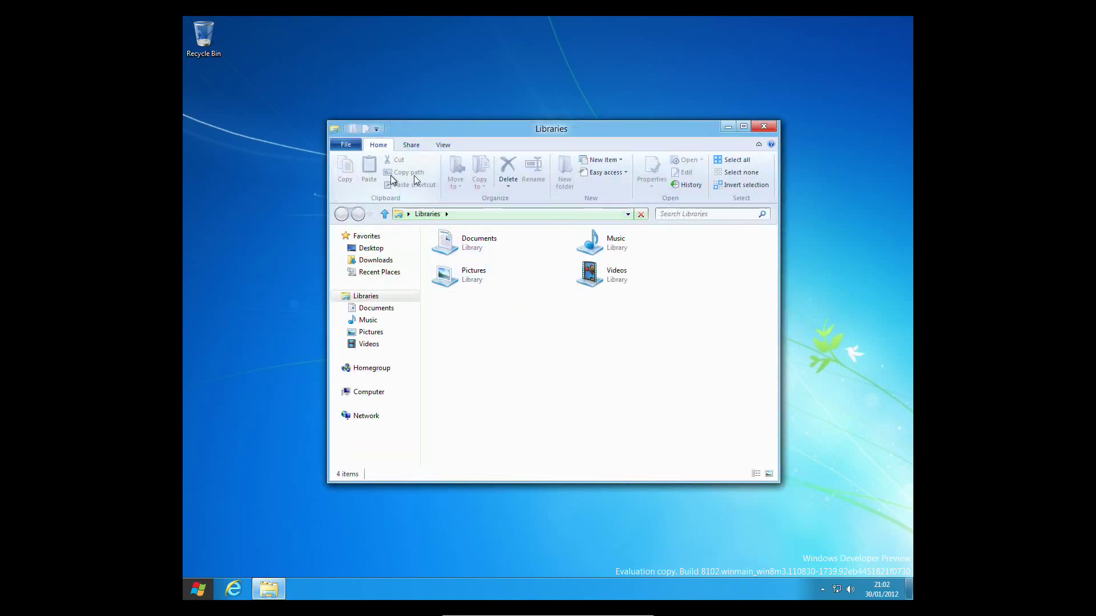
Examine the context menu and sharing options of the Libraries window in Windows Explorer, and close the window
right_click(549, 345)
right_click(502, 334)
click(639, 326)
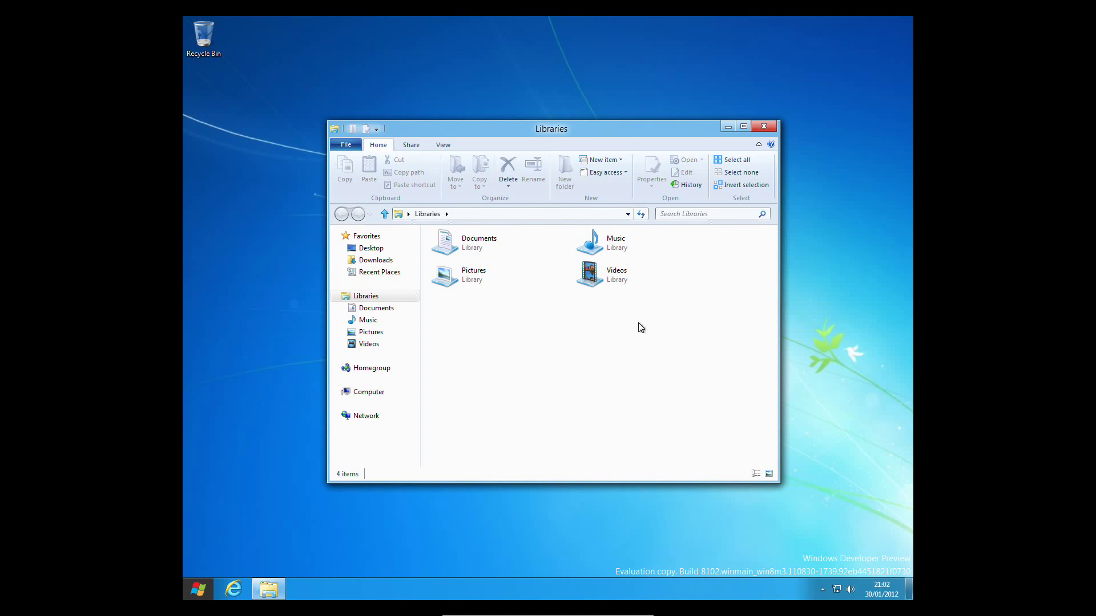
right_click(640, 326)
right_click(484, 342)
right_click(439, 415)
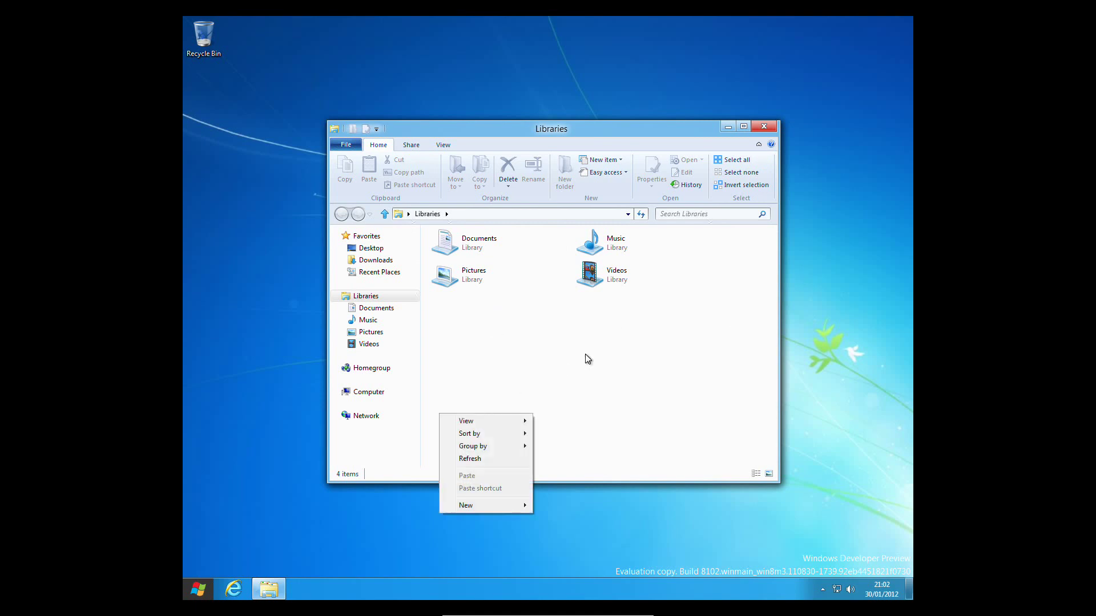
right_click(584, 354)
click(561, 365)
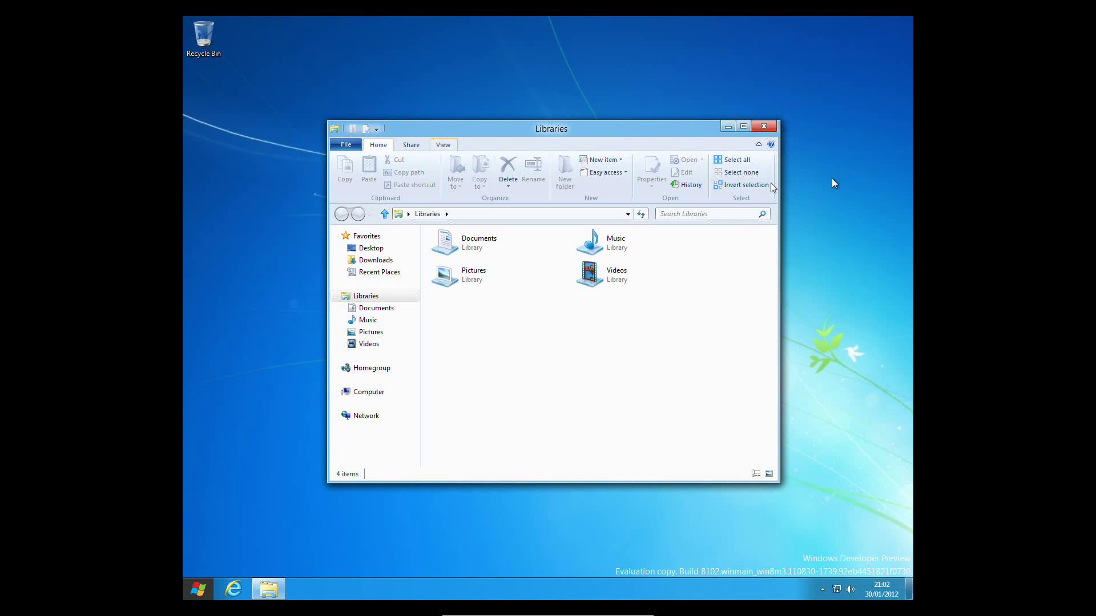
click(417, 144)
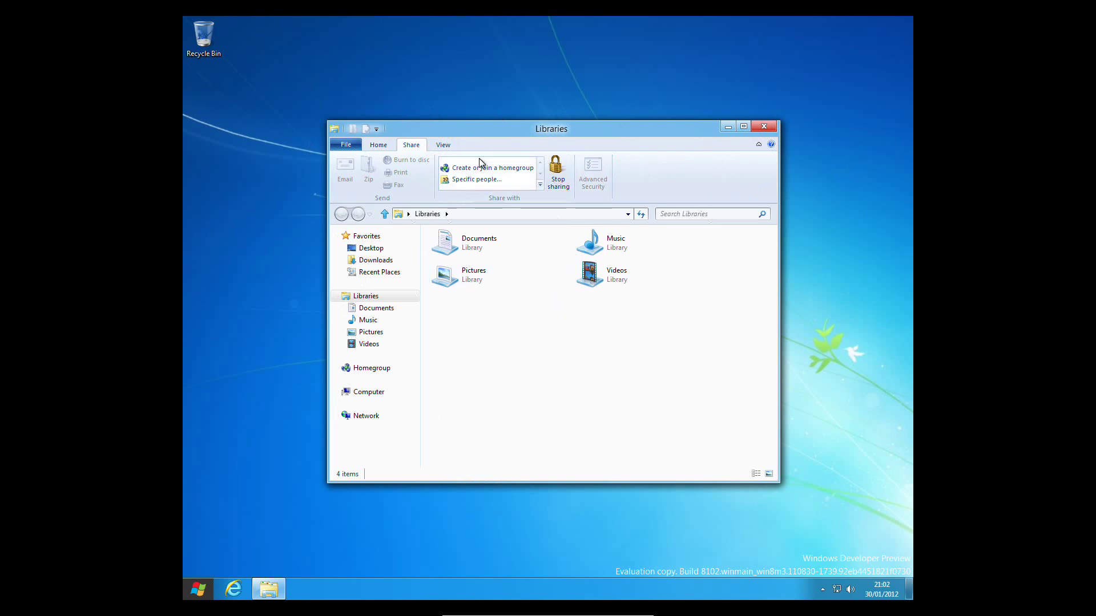
click(770, 127)
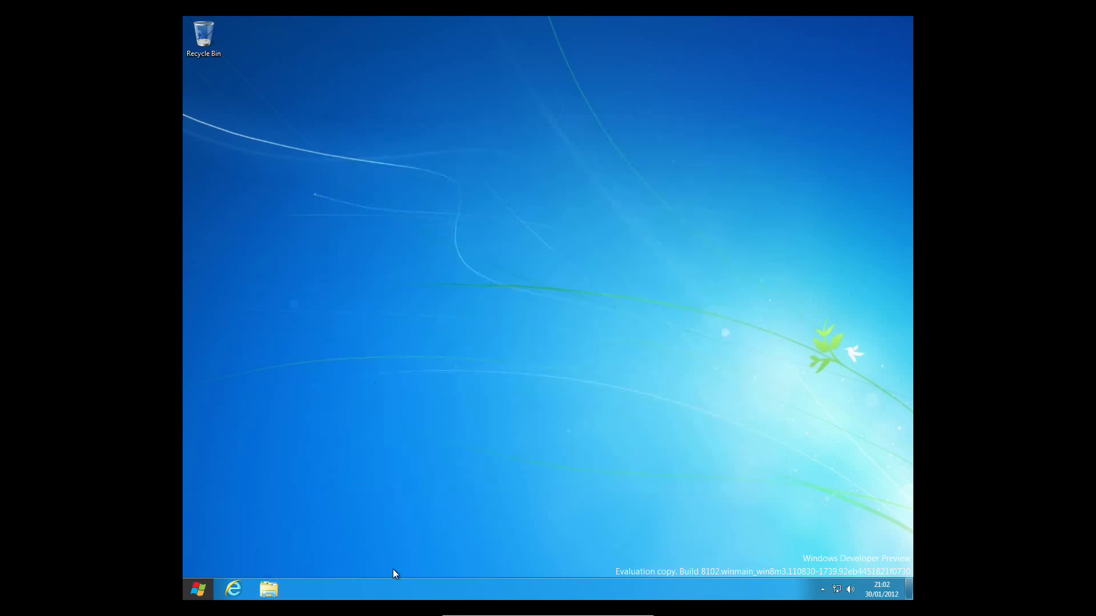
Show the Start screen and return to the desktop from it
drag(571, 472, 713, 485)
drag(348, 141, 745, 447)
click(199, 593)
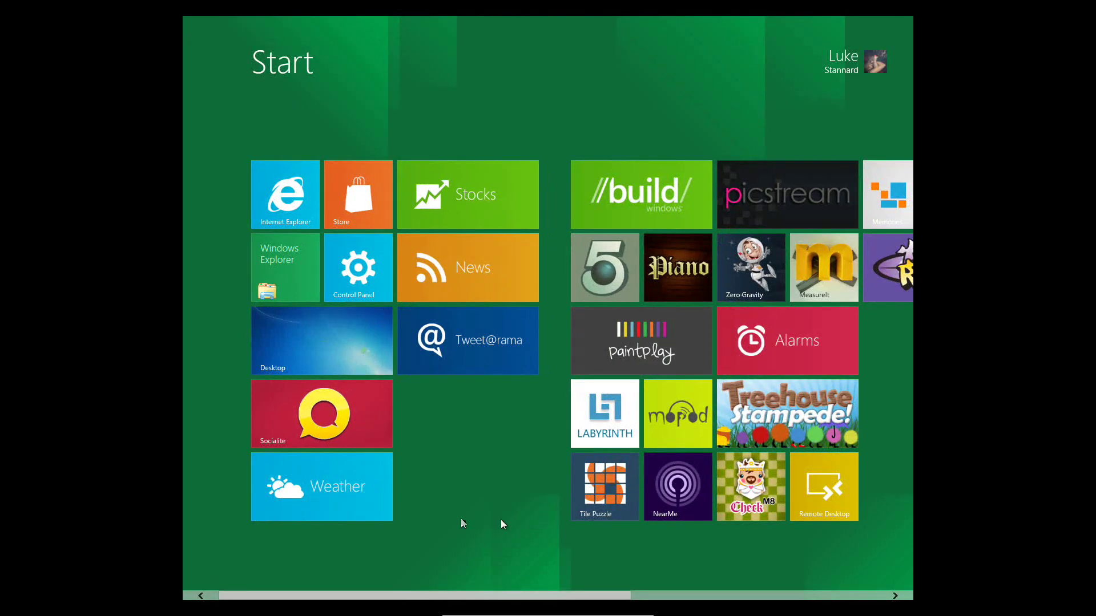
click(296, 321)
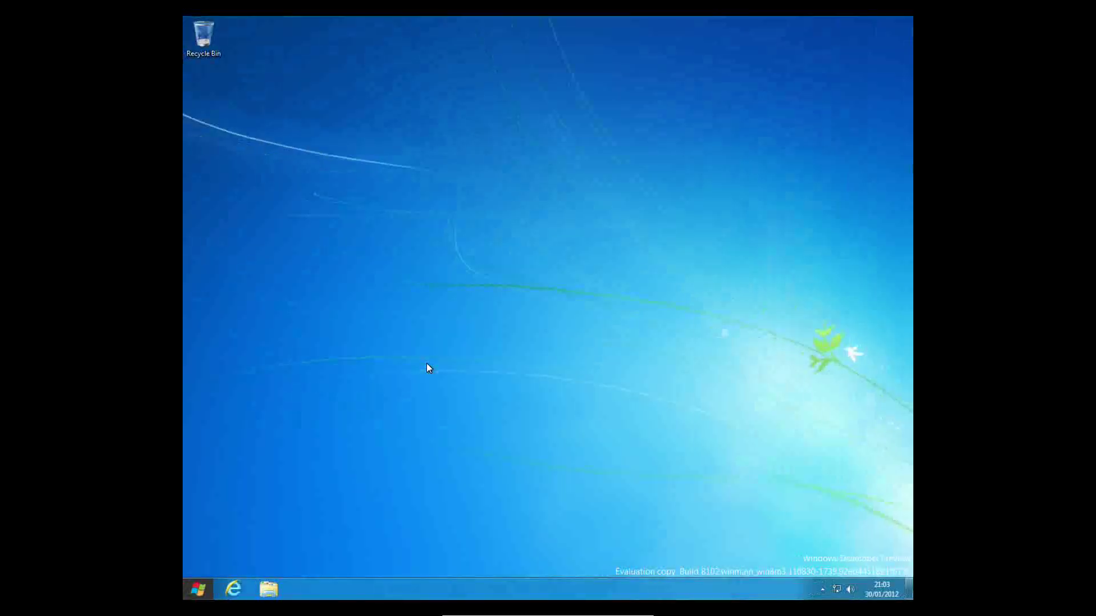
View the Devices and Settings charms from the desktop and dismiss them
mouse_move(194, 593)
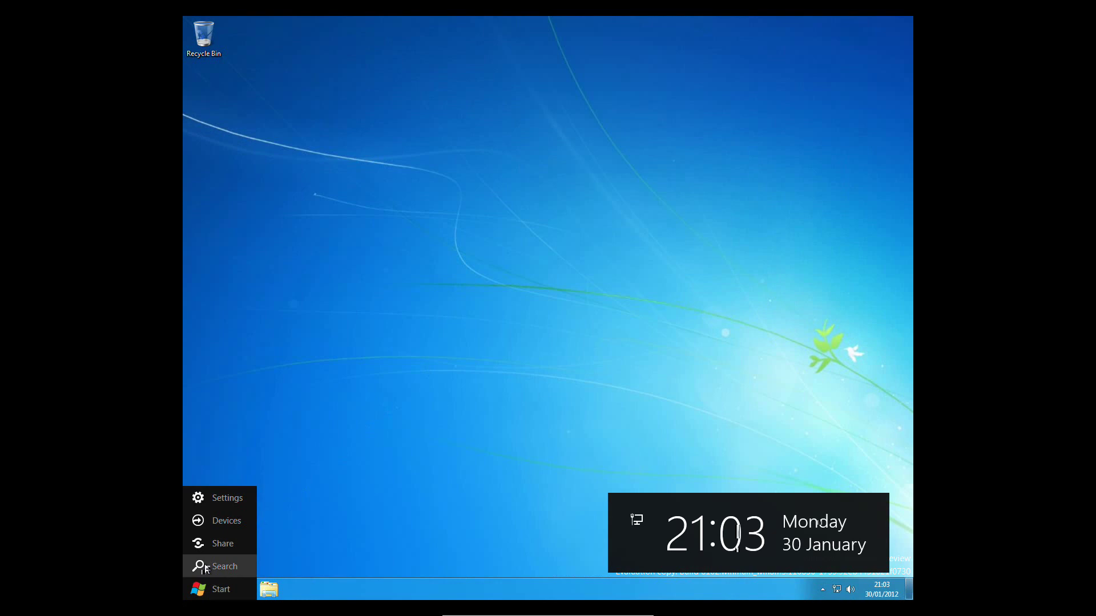
click(219, 521)
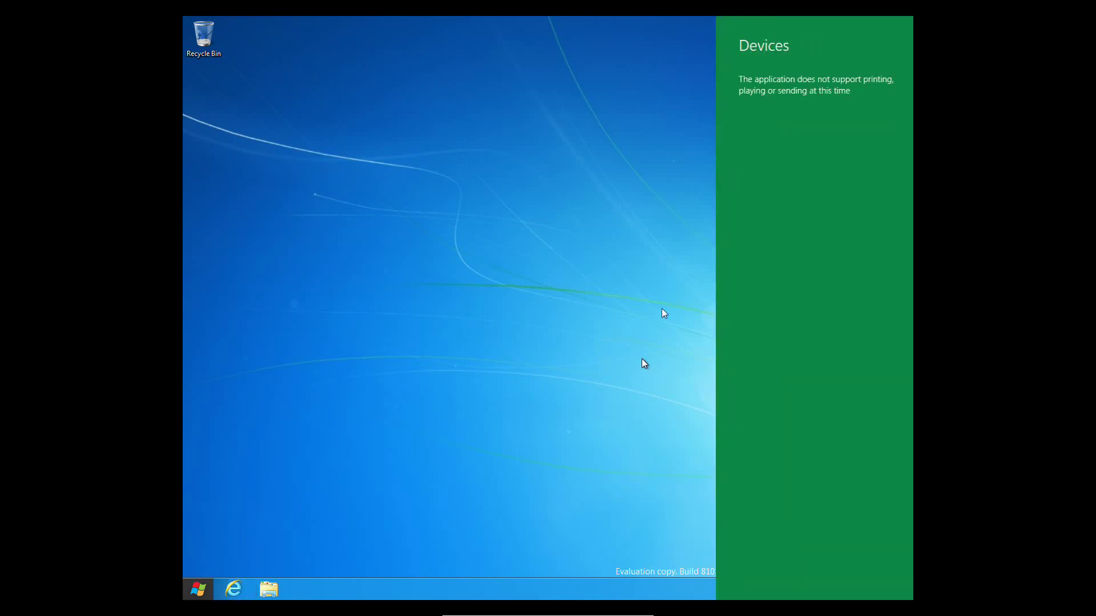
click(605, 231)
mouse_move(183, 599)
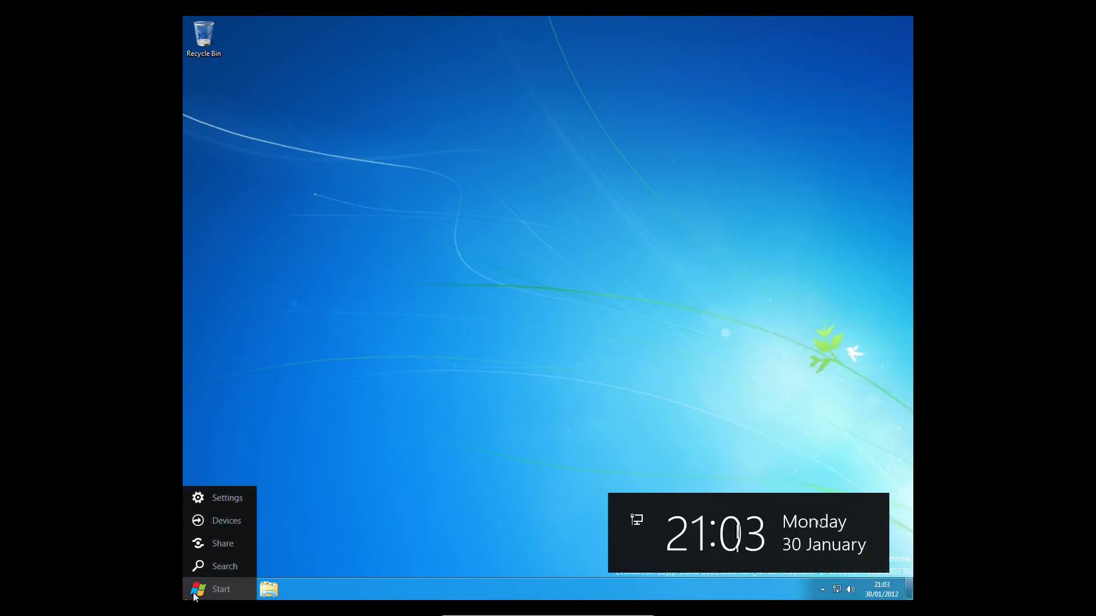
click(237, 498)
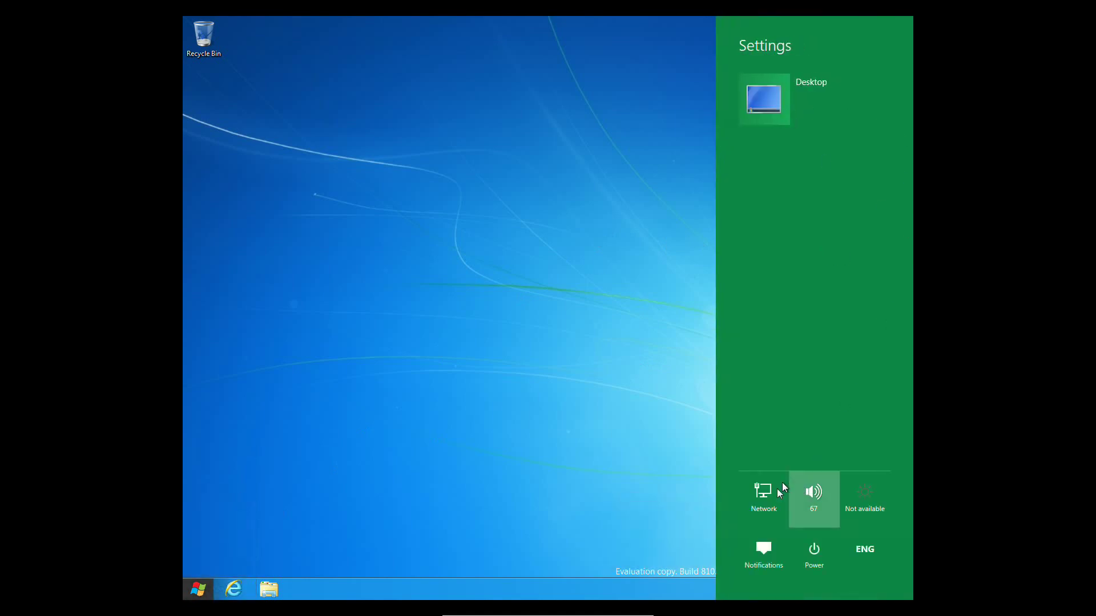
click(652, 495)
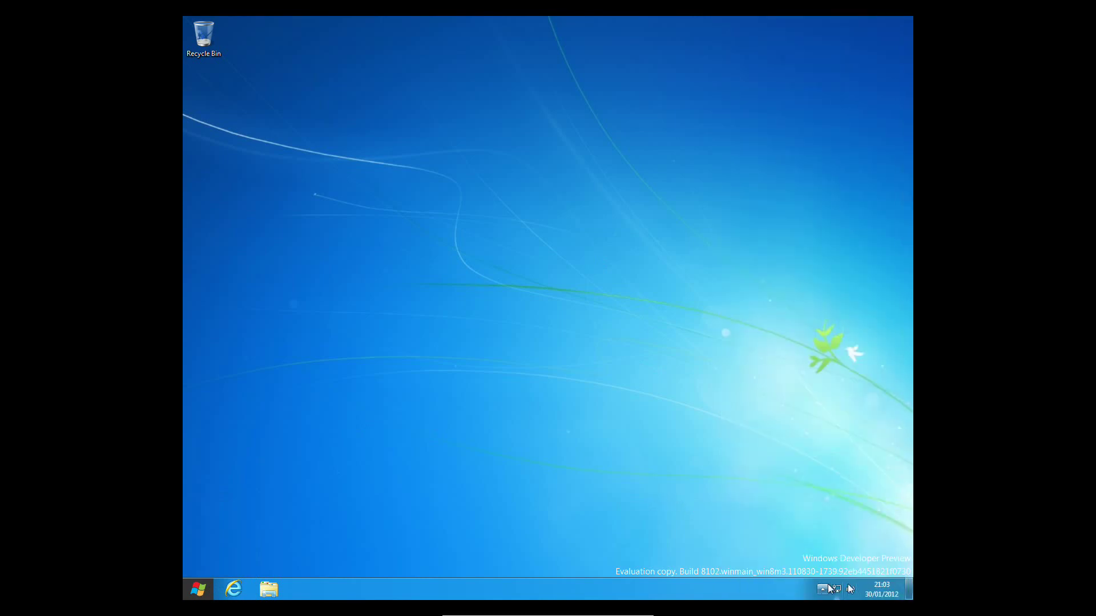
Open the Weather app from the Start screen and dismiss its Copy popup over the forecast
click(209, 591)
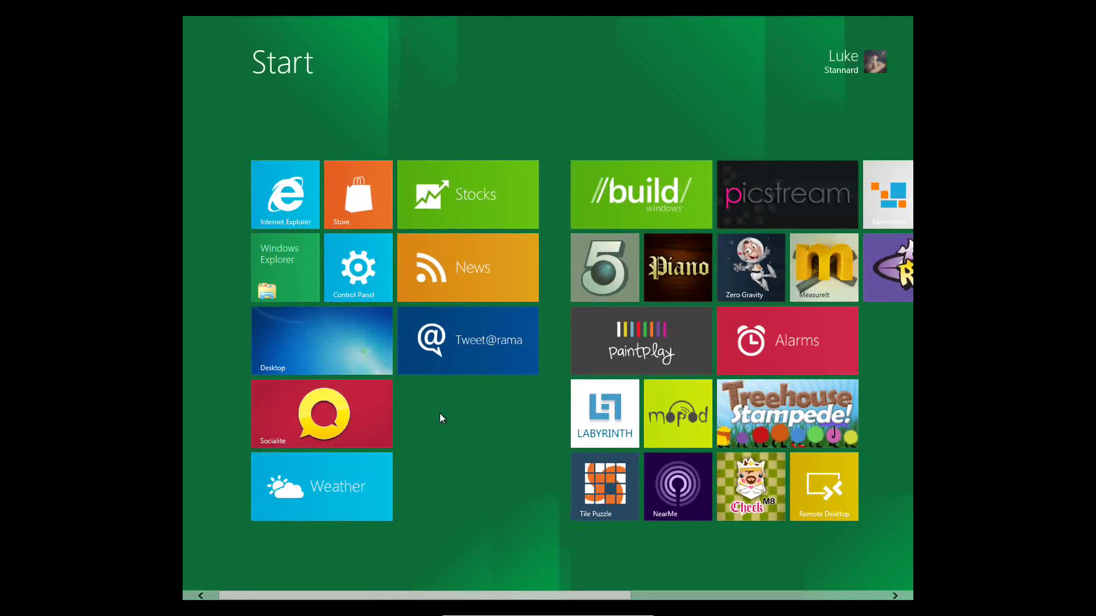
drag(585, 598, 348, 588)
click(344, 491)
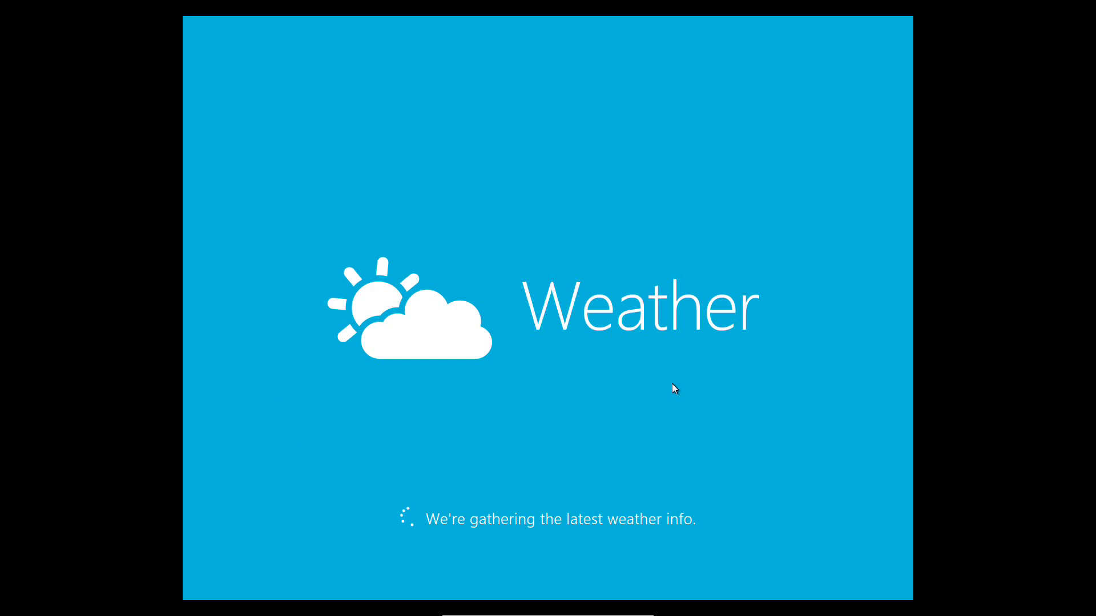
right_click(365, 357)
click(365, 357)
right_click(445, 305)
click(434, 295)
right_click(701, 382)
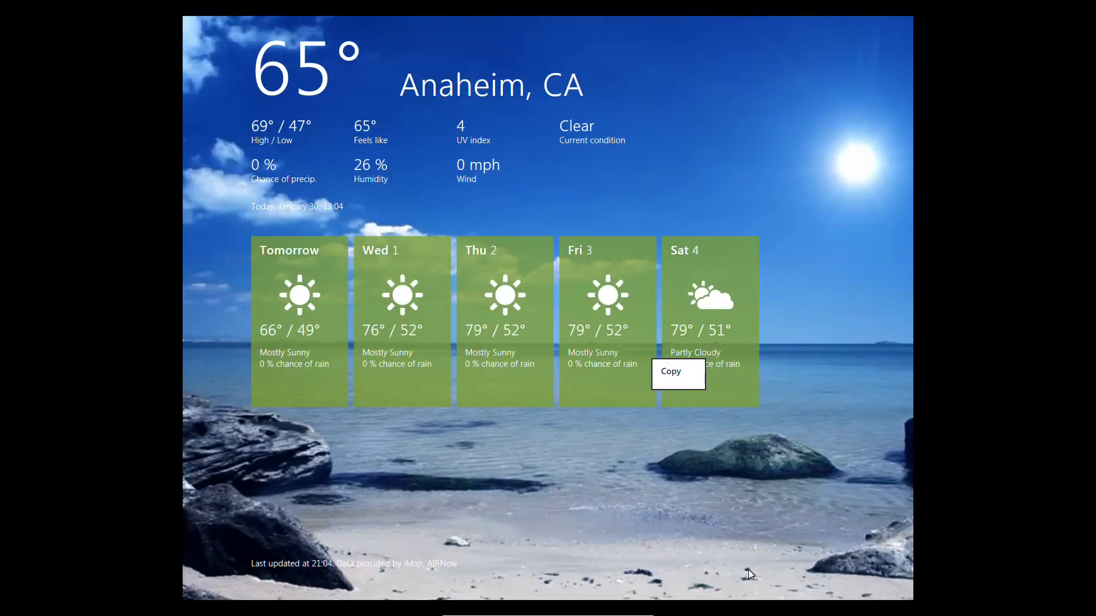
click(706, 470)
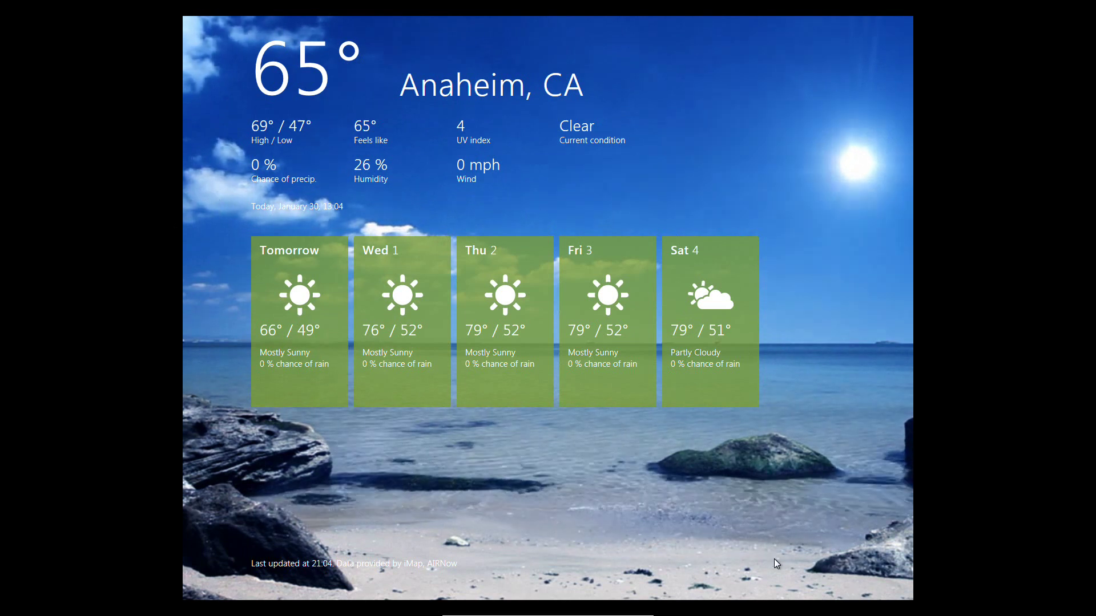
Try to add the city "manchester" in the Weather app
right_click(756, 535)
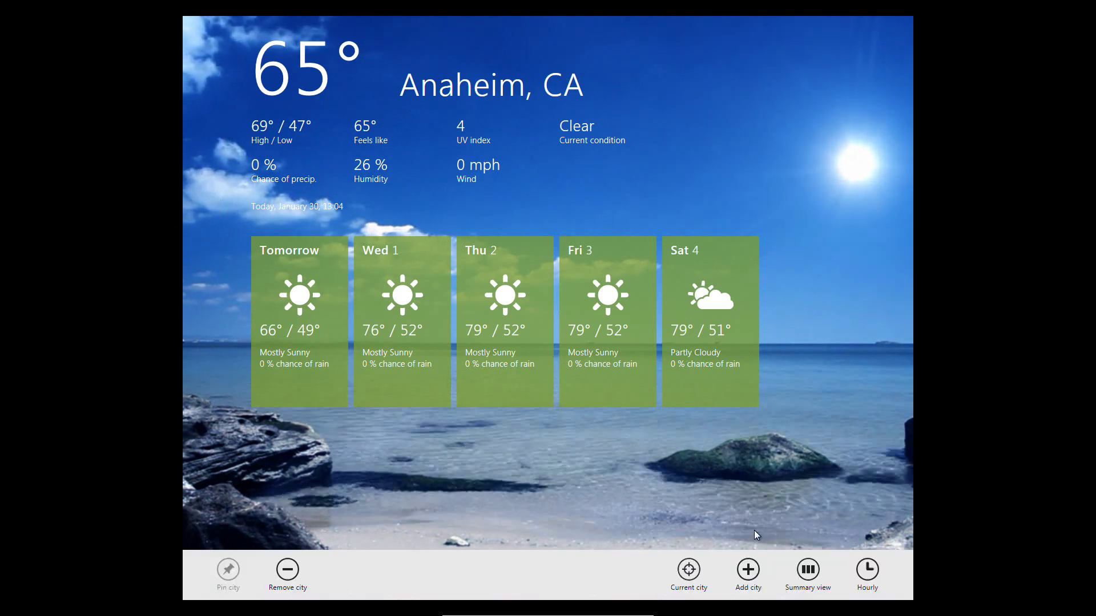
click(749, 571)
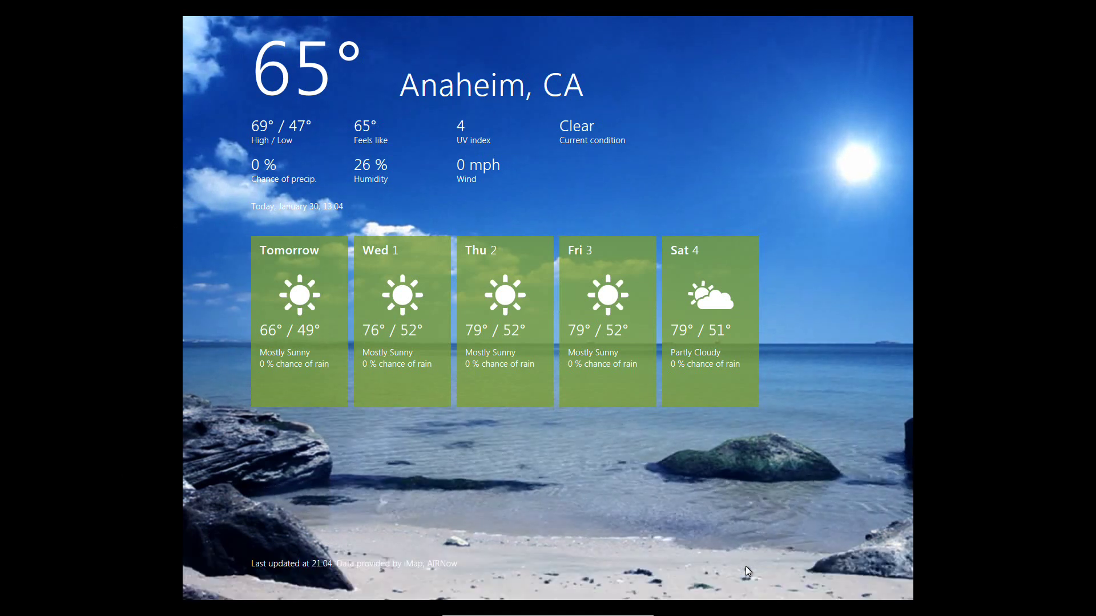
right_click(750, 534)
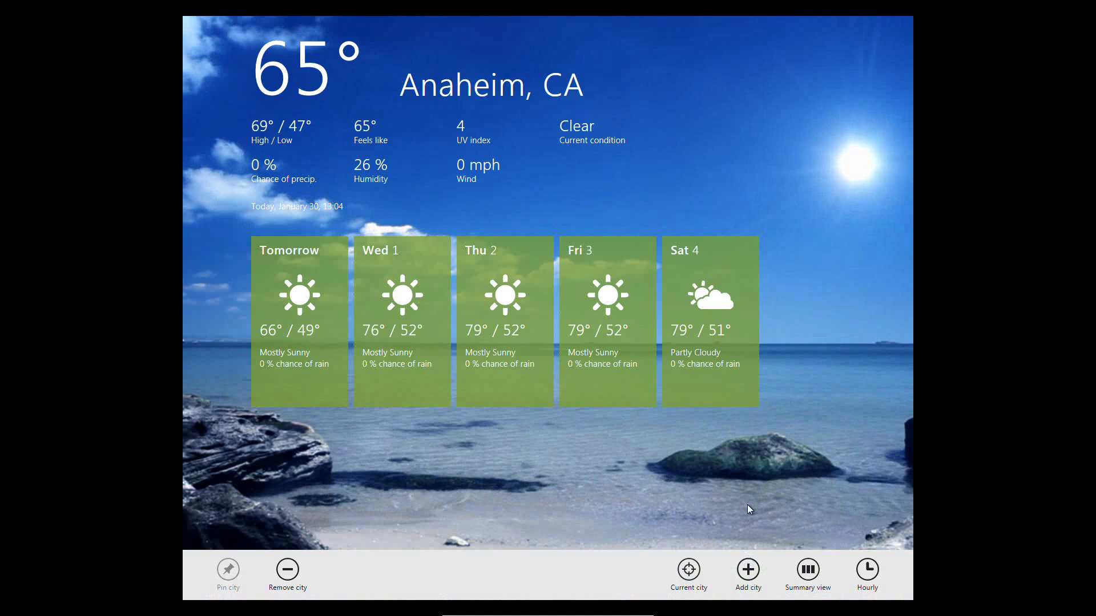
click(746, 571)
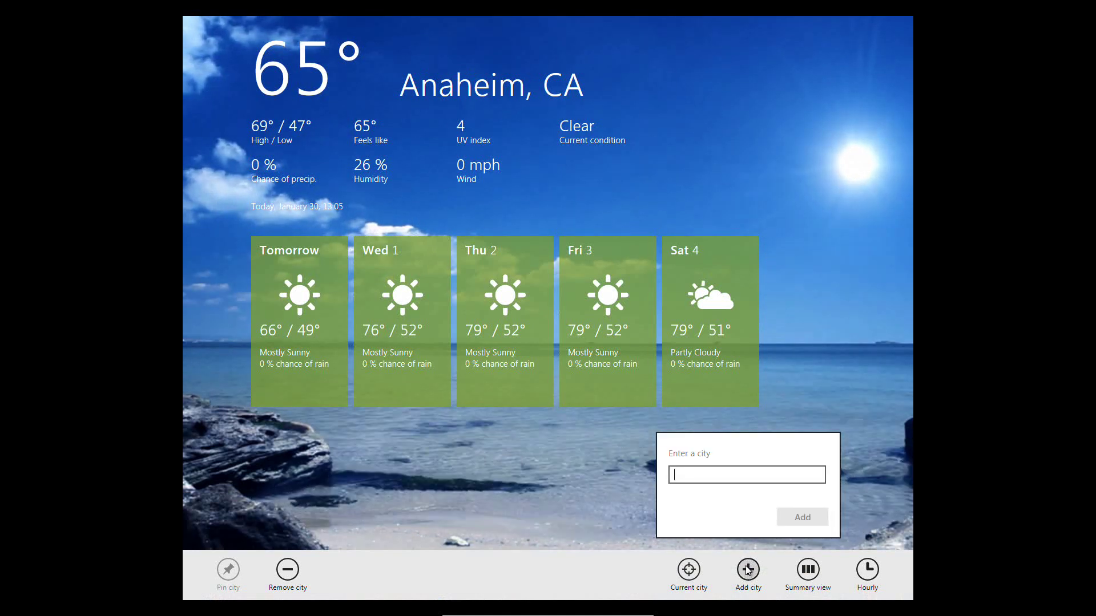
text(m)
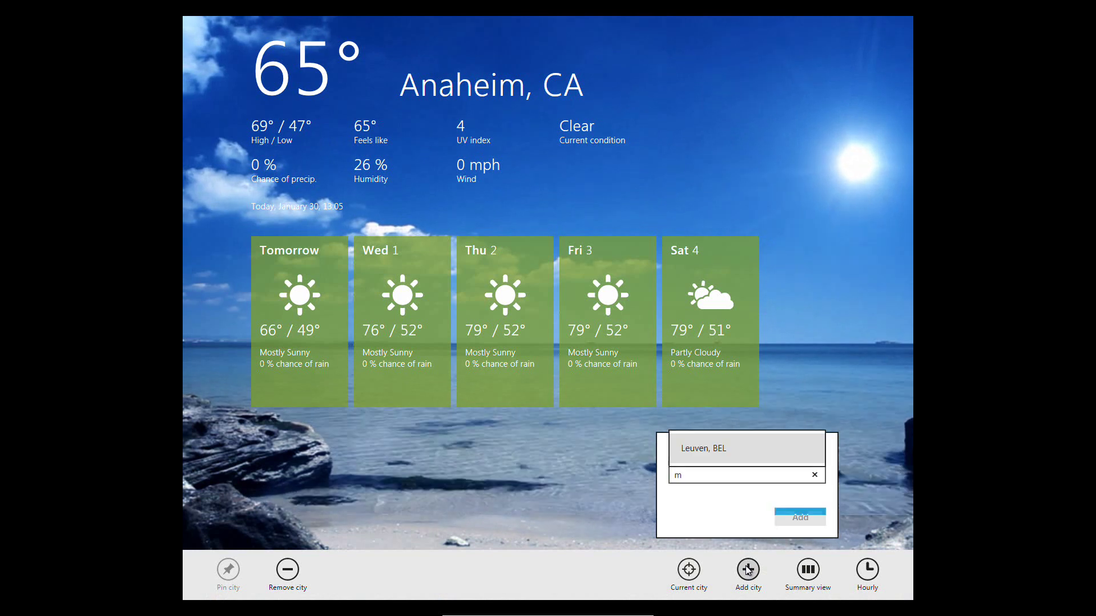
text(anchester)
key(Return)
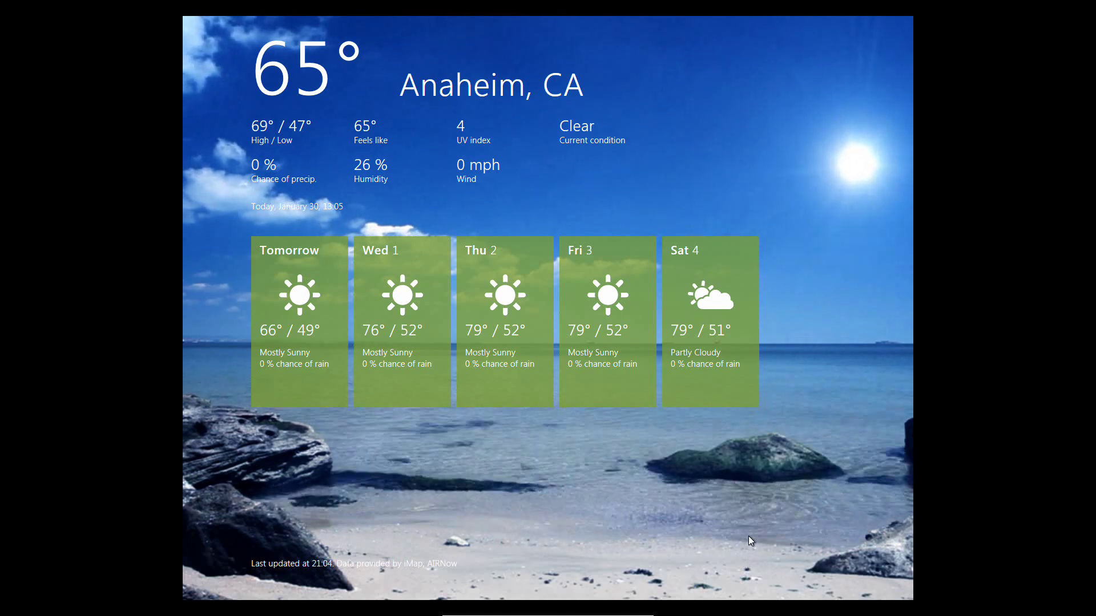
Check the Weather app's city and view commands and hide them again
right_click(752, 538)
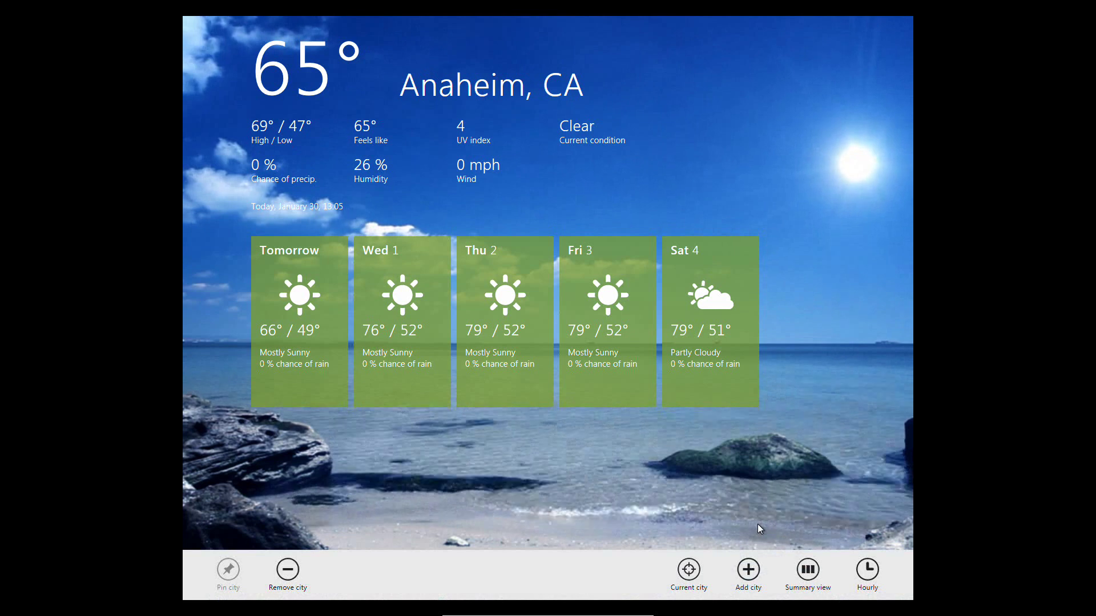
click(758, 525)
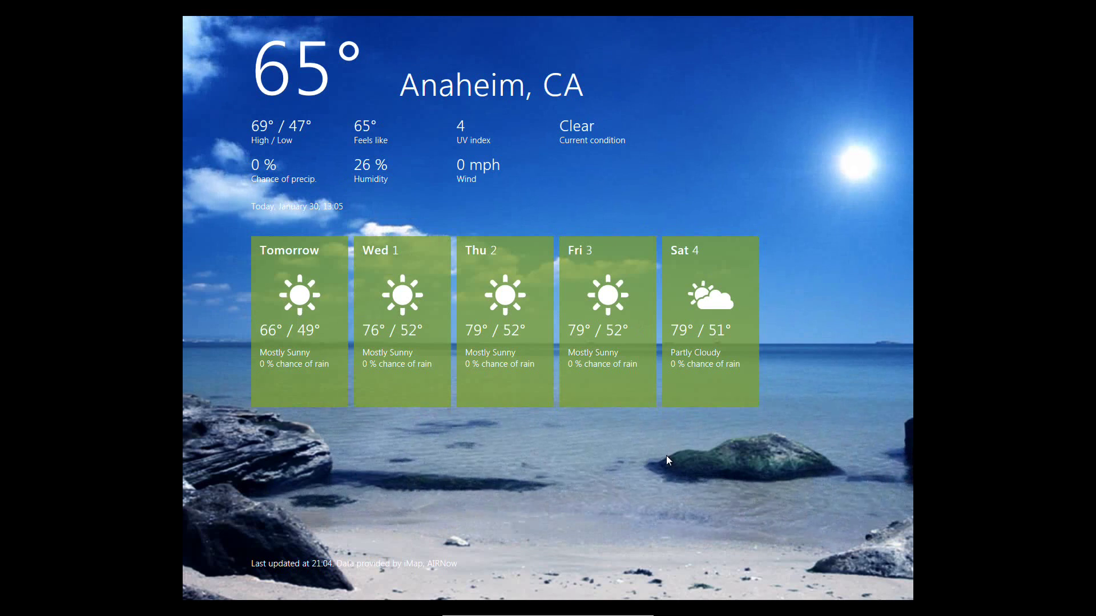
right_click(871, 471)
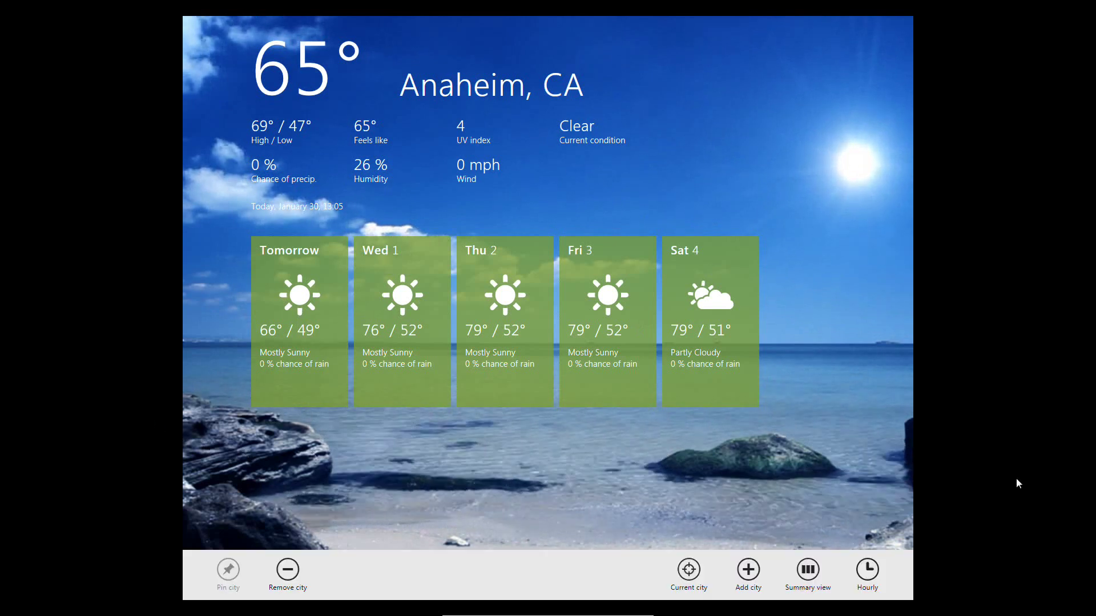
click(894, 465)
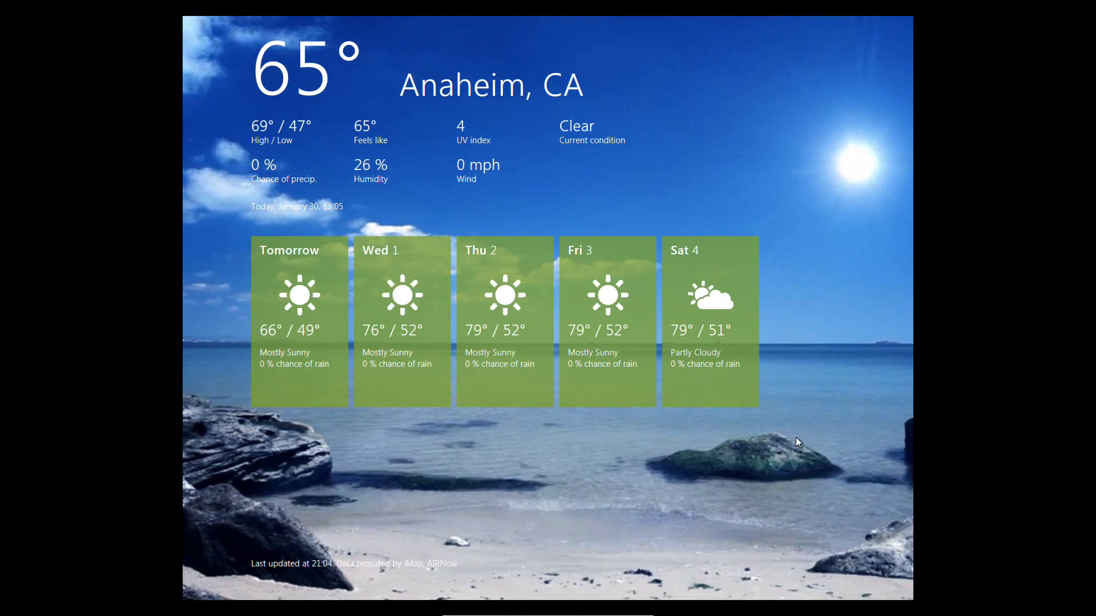
Return from the Weather app to the Start screen and browse its tiles
key(super)
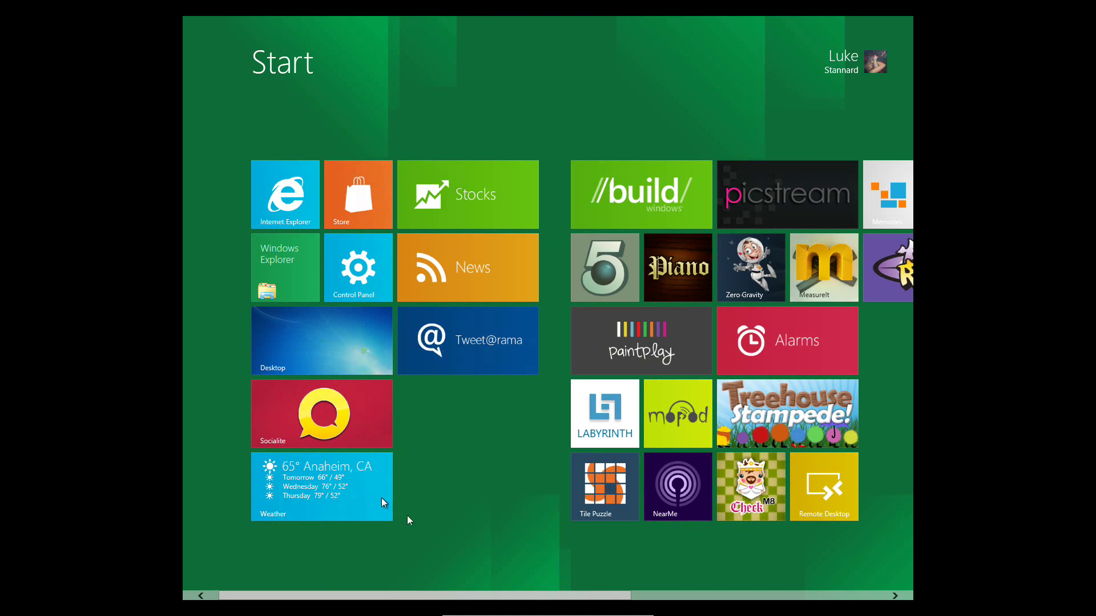
scroll(577, 597, down, 2)
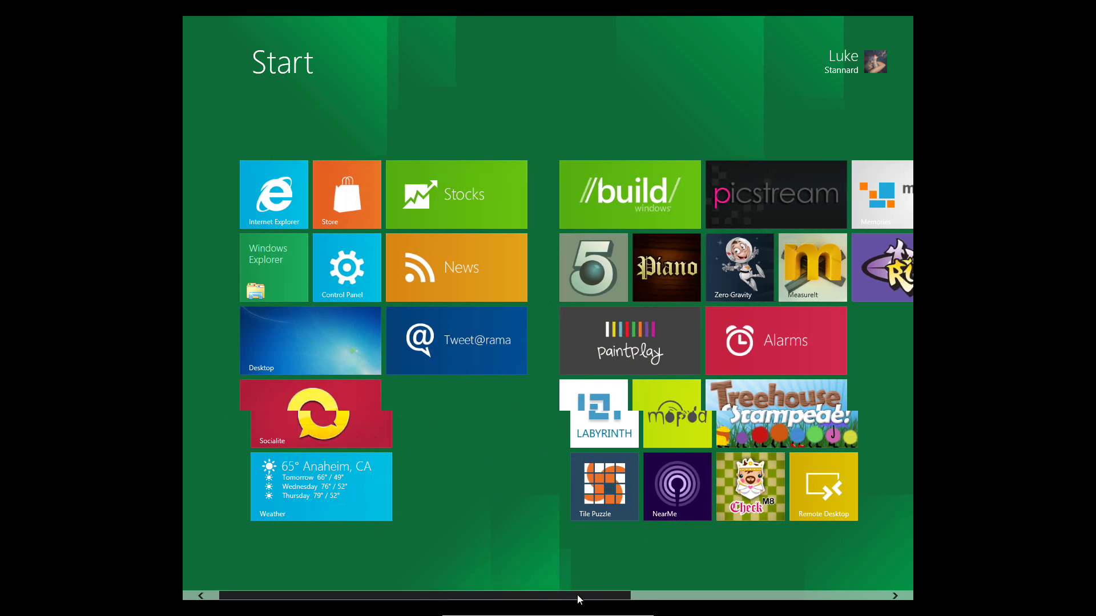
drag(577, 596, 512, 596)
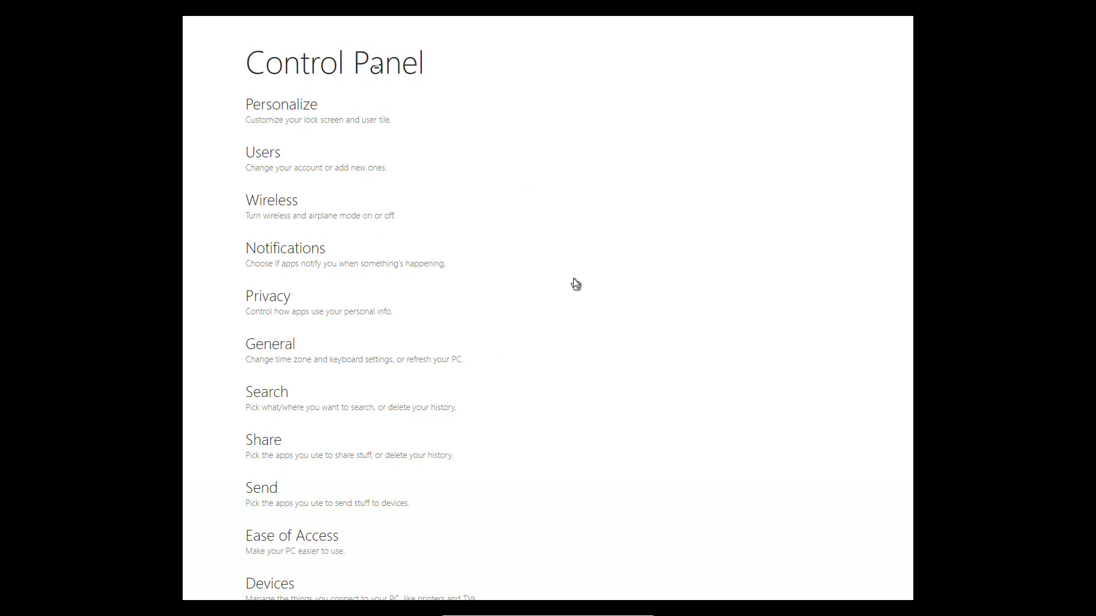
Leave Control Panel for the Start screen and open the News app
key(super)
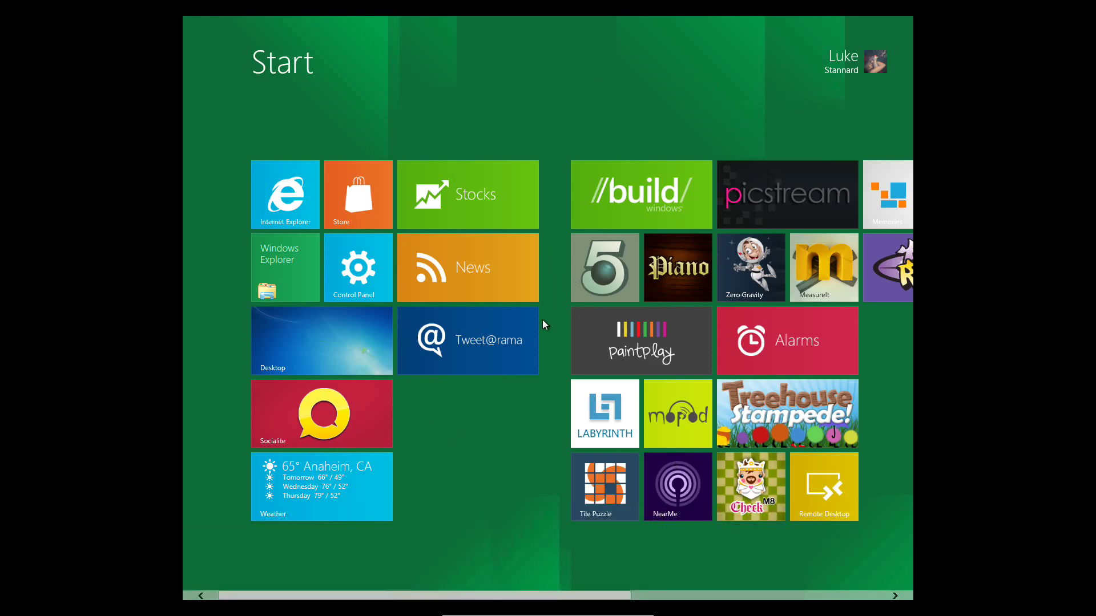
click(495, 266)
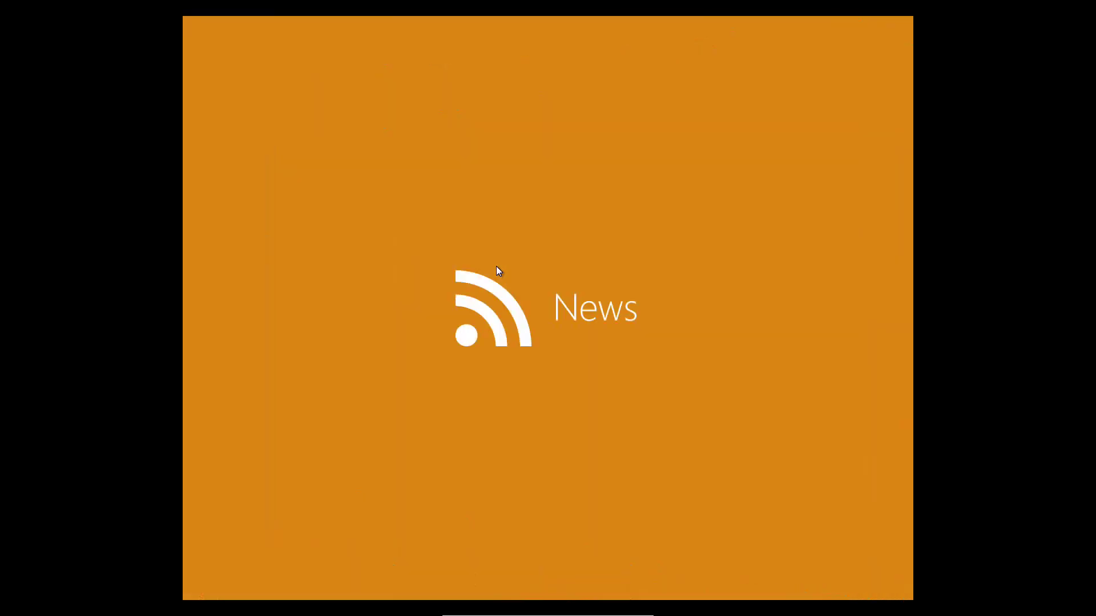